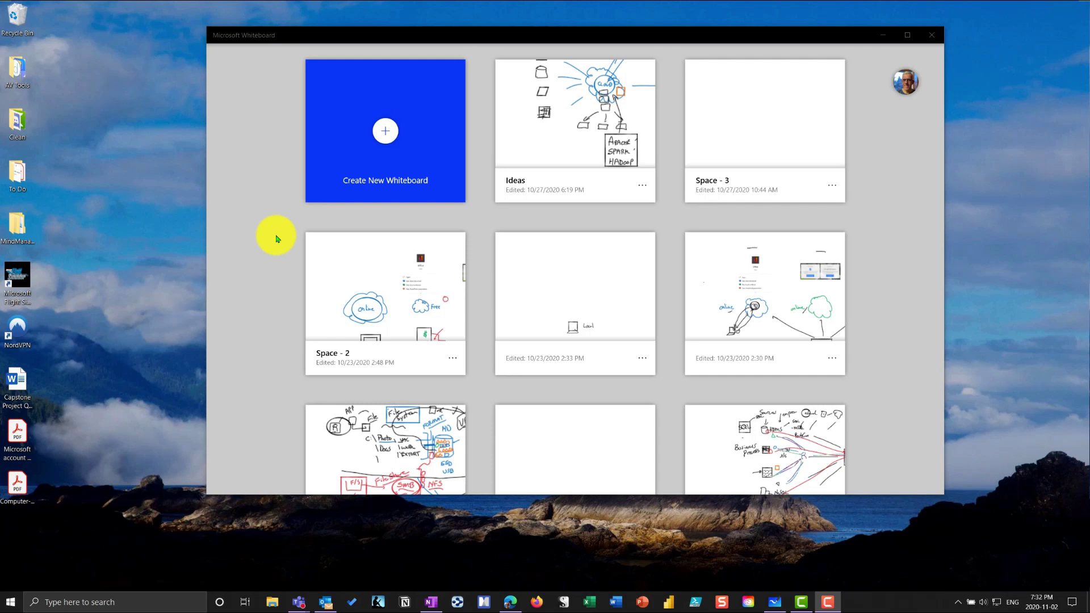
Step: Create a new blank whiteboard and draw a black zigzag on it
click(367, 129)
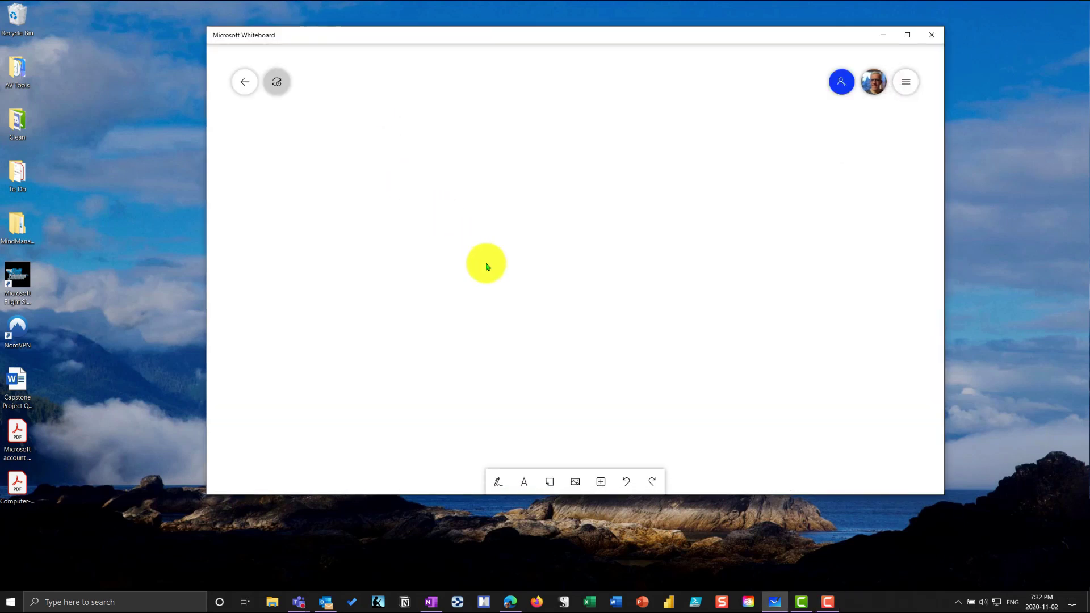
click(499, 482)
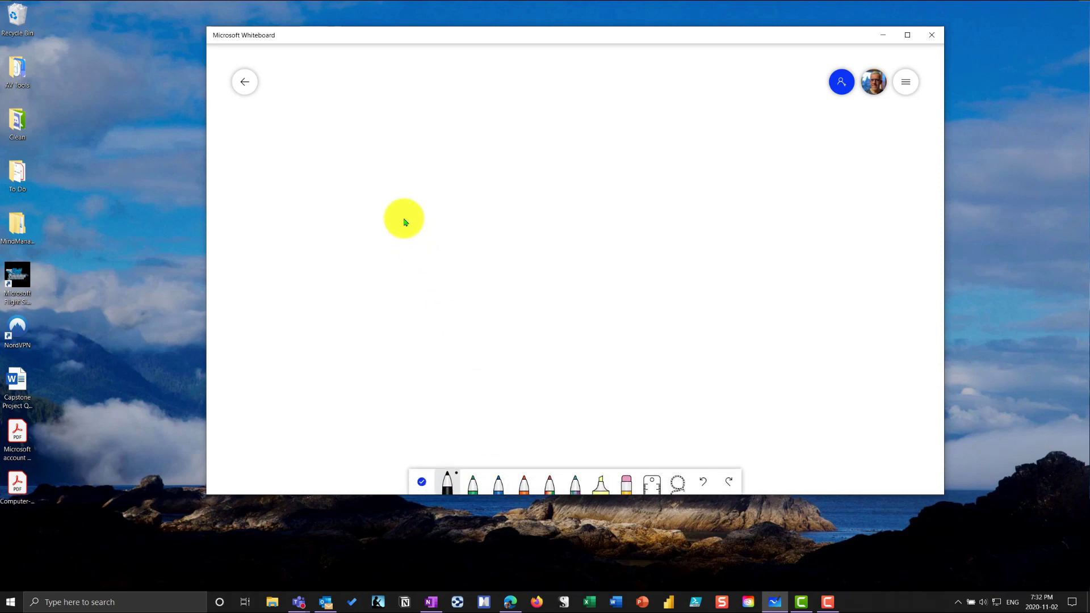
mouse_move(402, 218)
mouse_down()
mouse_move(506, 236)
mouse_move(574, 172)
mouse_up()
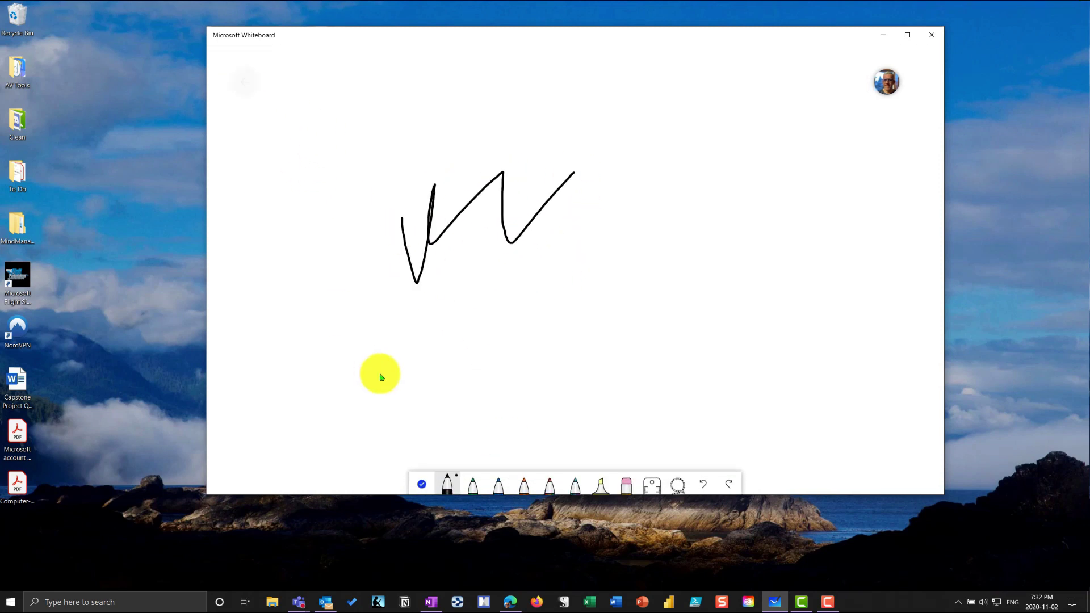
key(alt+Left)
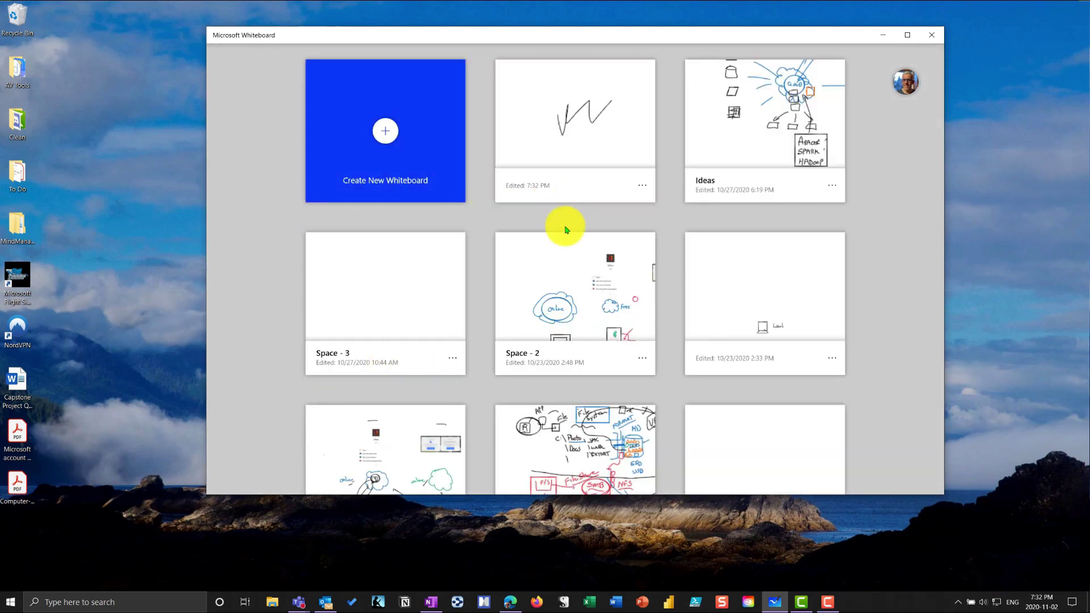
Step: Reopen the board, add a green scribble with the green pen, and return to the gallery
click(535, 193)
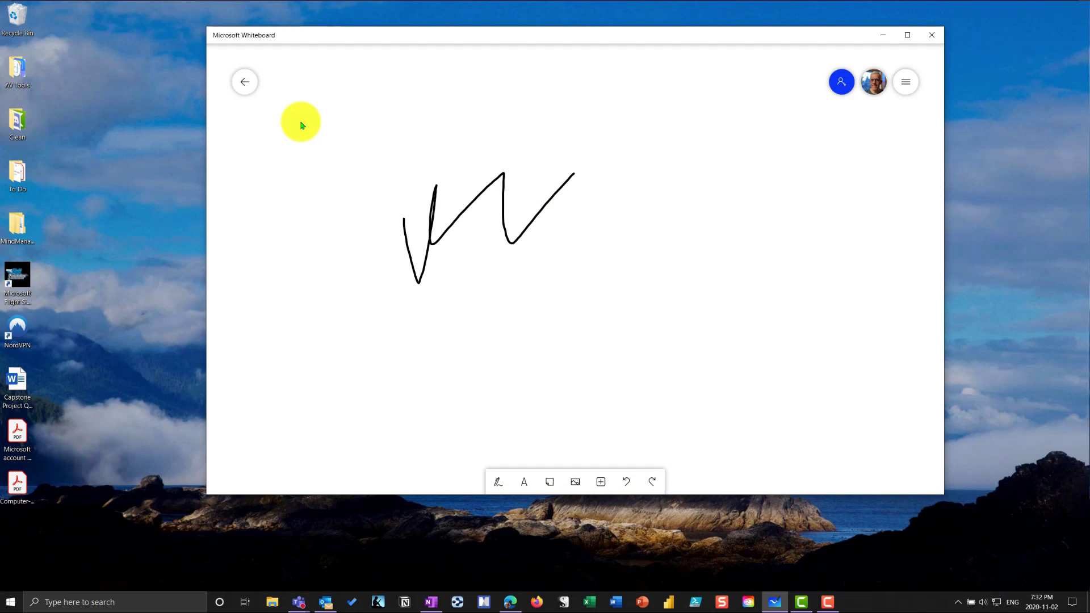
key(alt+Left)
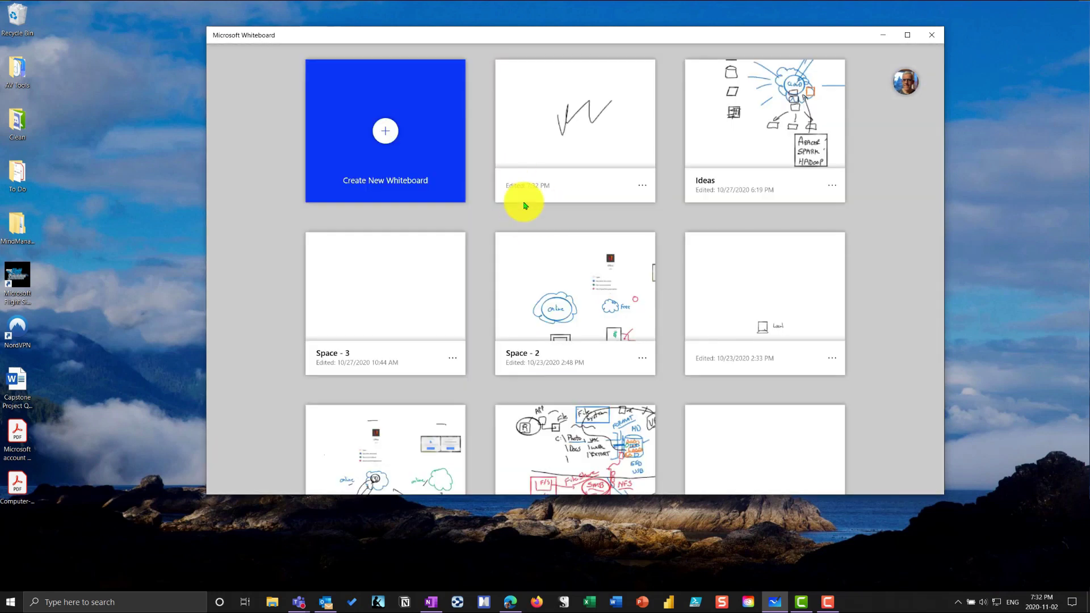
click(518, 146)
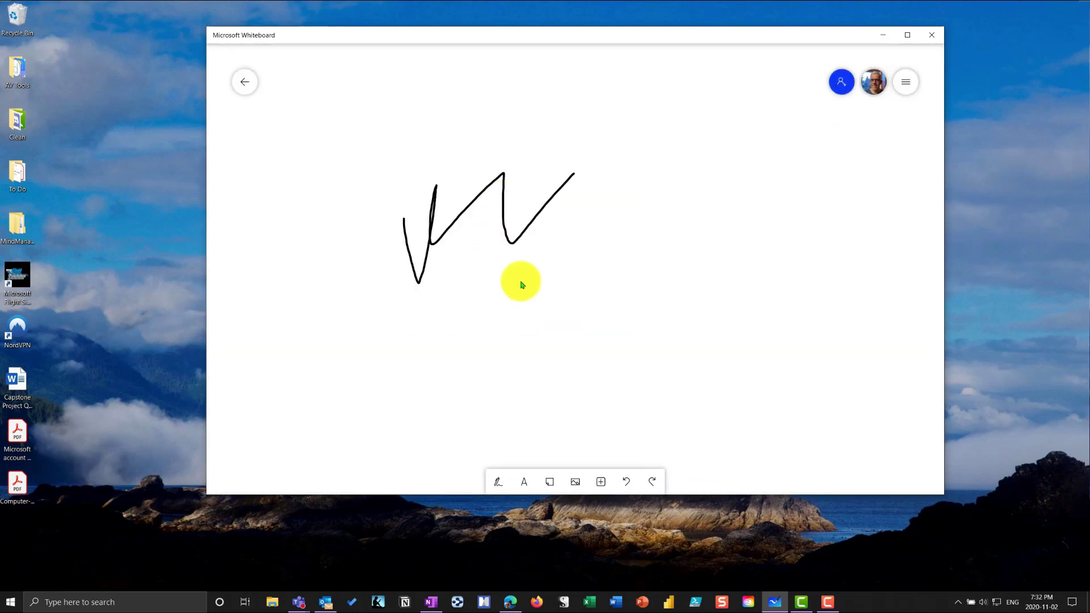
click(499, 481)
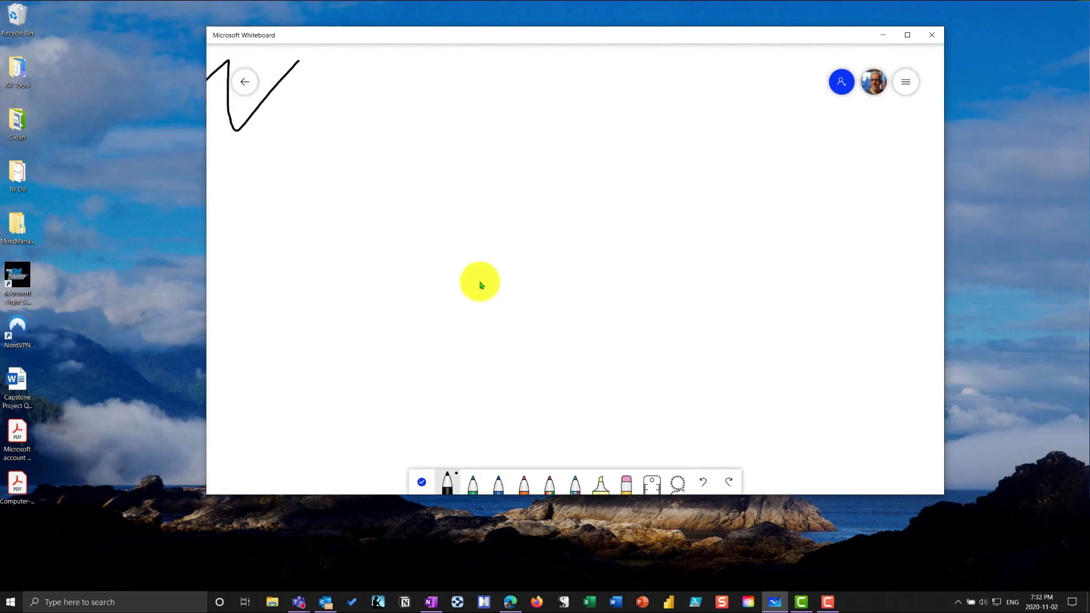
click(473, 483)
mouse_move(428, 295)
mouse_down()
mouse_move(421, 203)
mouse_move(282, 249)
mouse_move(506, 212)
mouse_move(545, 234)
mouse_up()
click(244, 82)
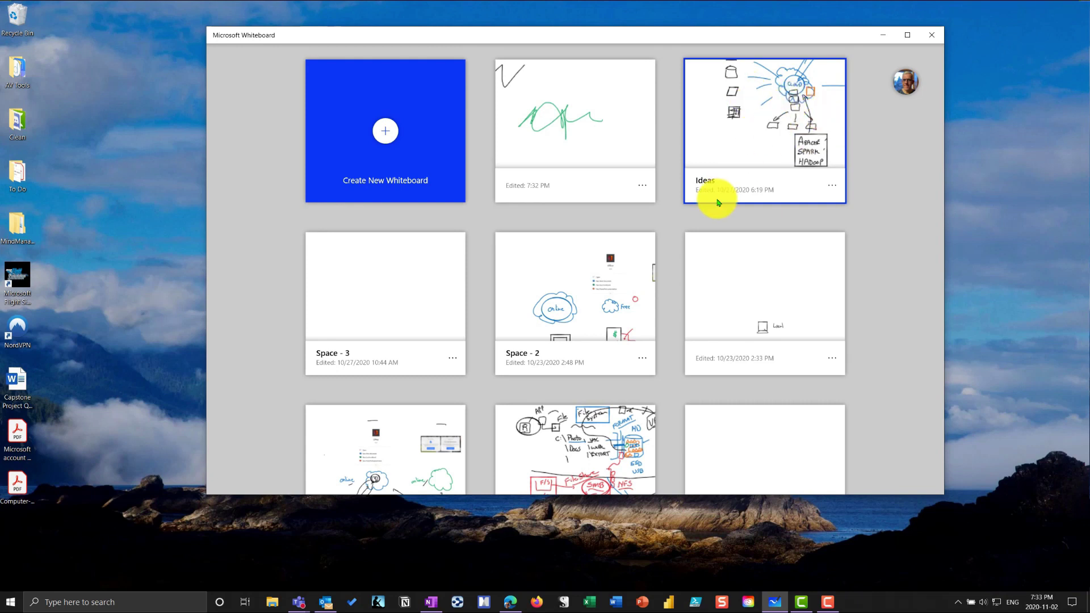
Step: Rename the new board to 'Aardvark Whiteboard'
click(643, 186)
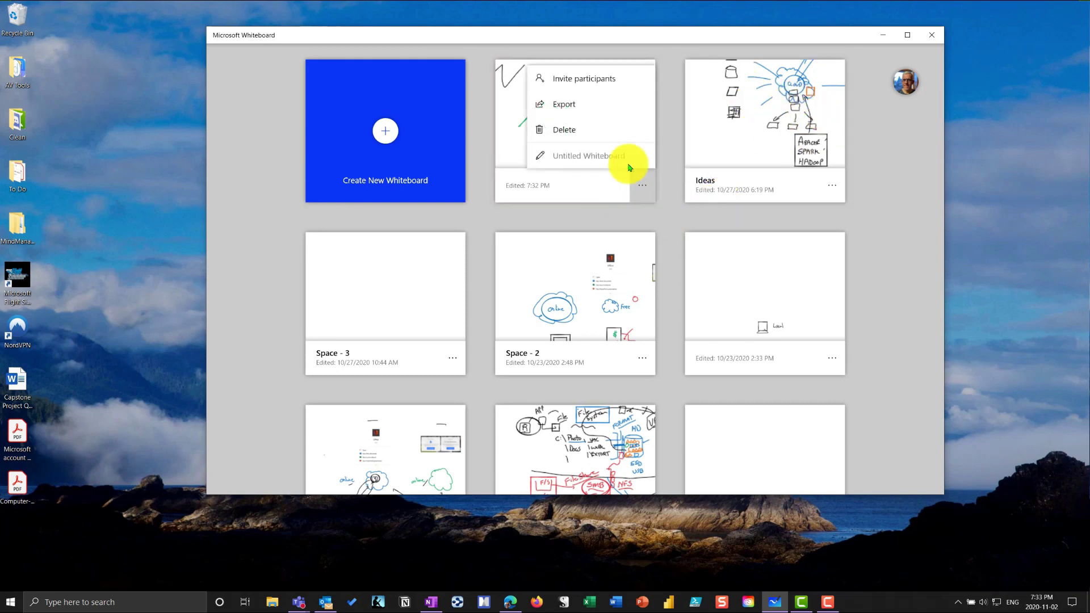
click(589, 157)
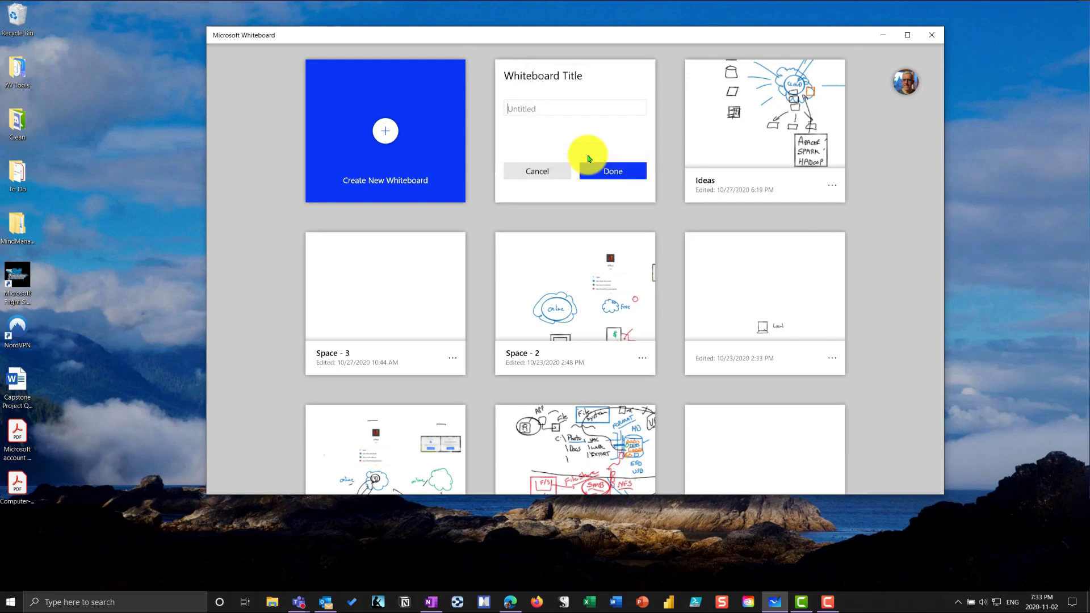
text(Aardvark Whiteboard)
click(601, 171)
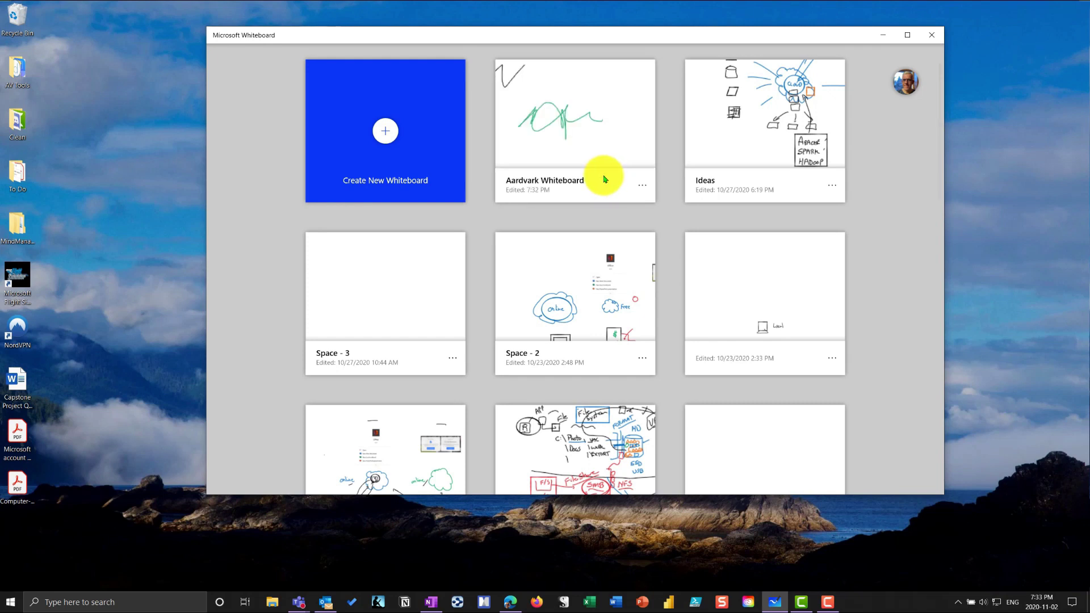
Step: Rename the Ideas board to 'Aardvark -1'
click(833, 187)
click(769, 157)
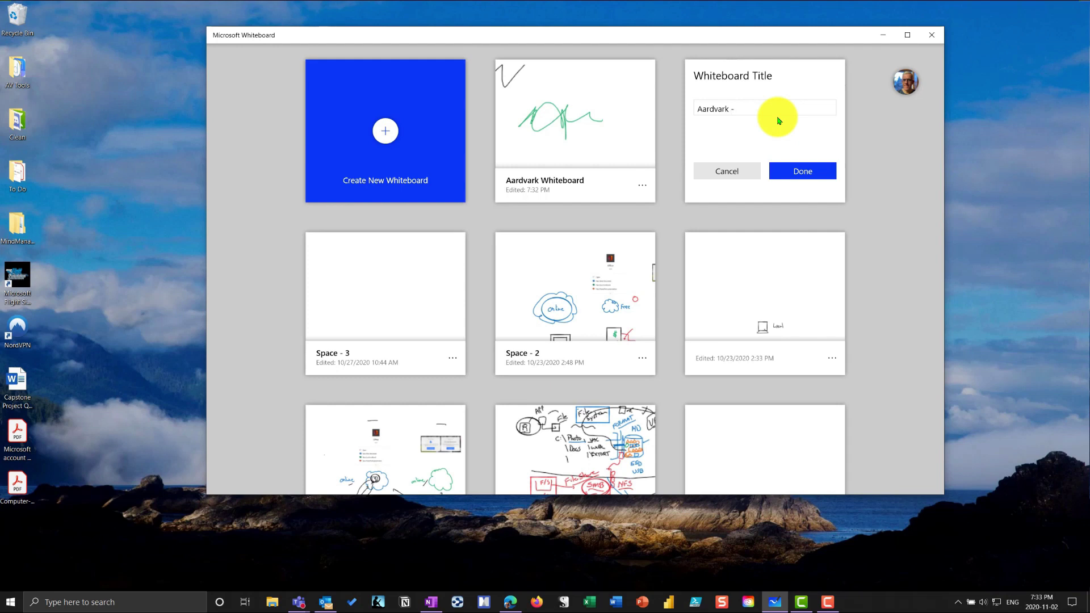
click(805, 173)
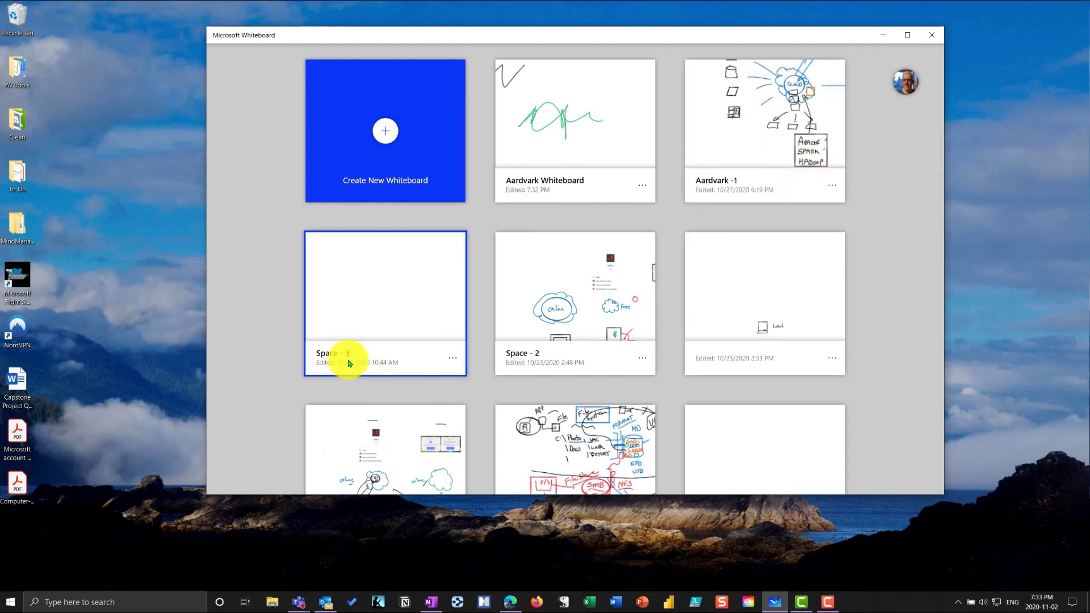
Step: Briefly open Space - 3, then rename the Aardvark -1 board to 'Aardvark 5'
click(396, 361)
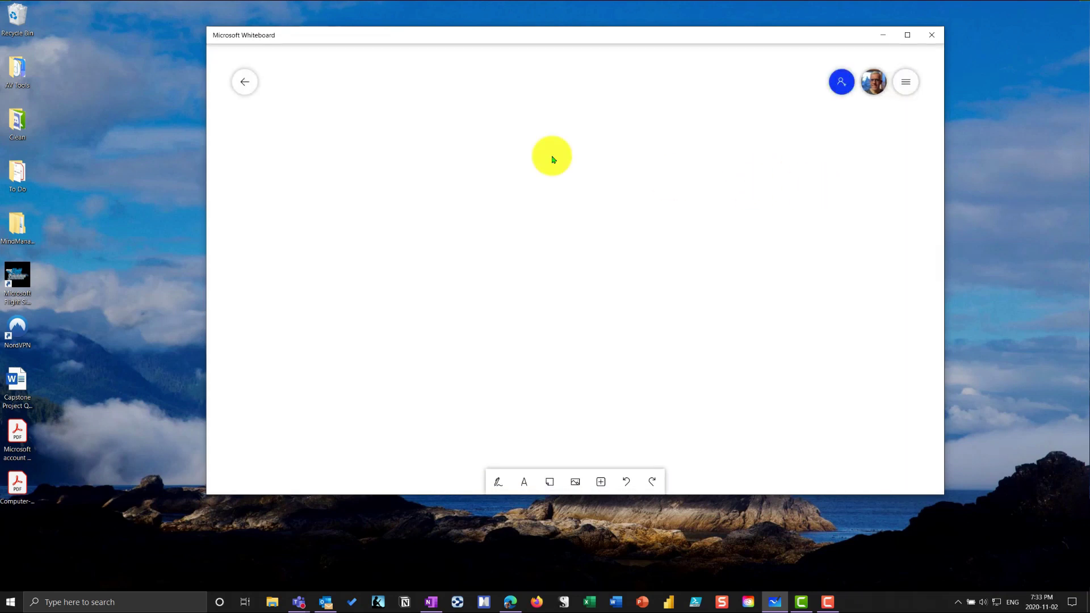
click(245, 86)
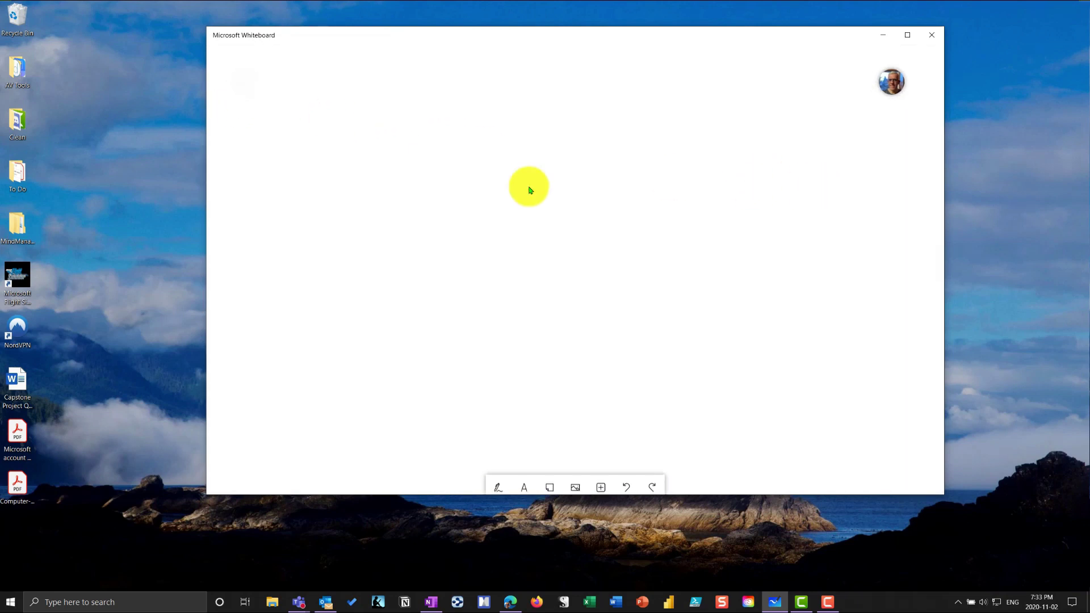
click(830, 185)
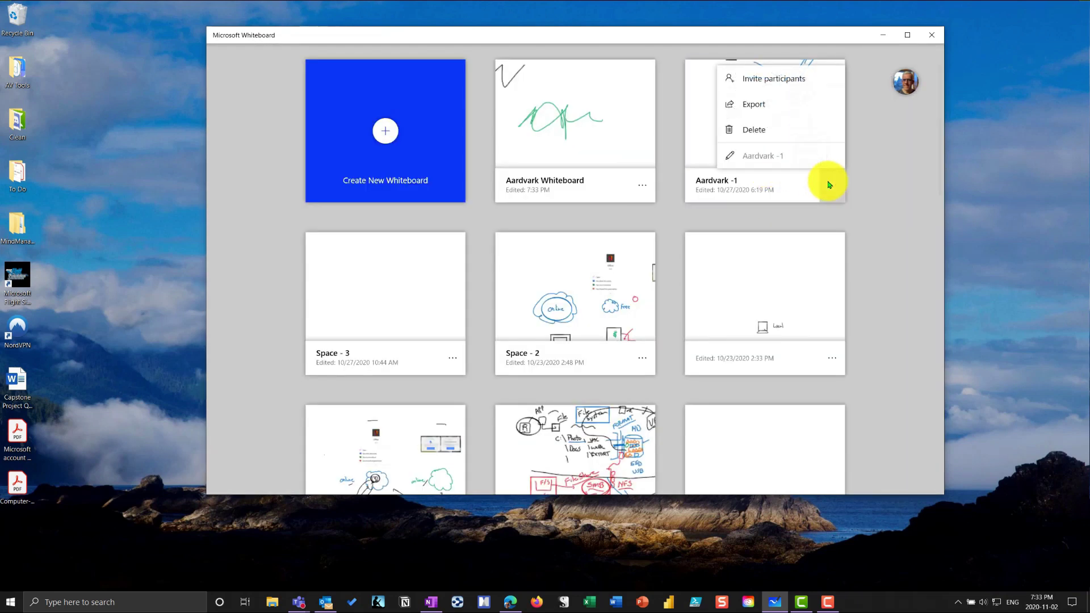
click(802, 155)
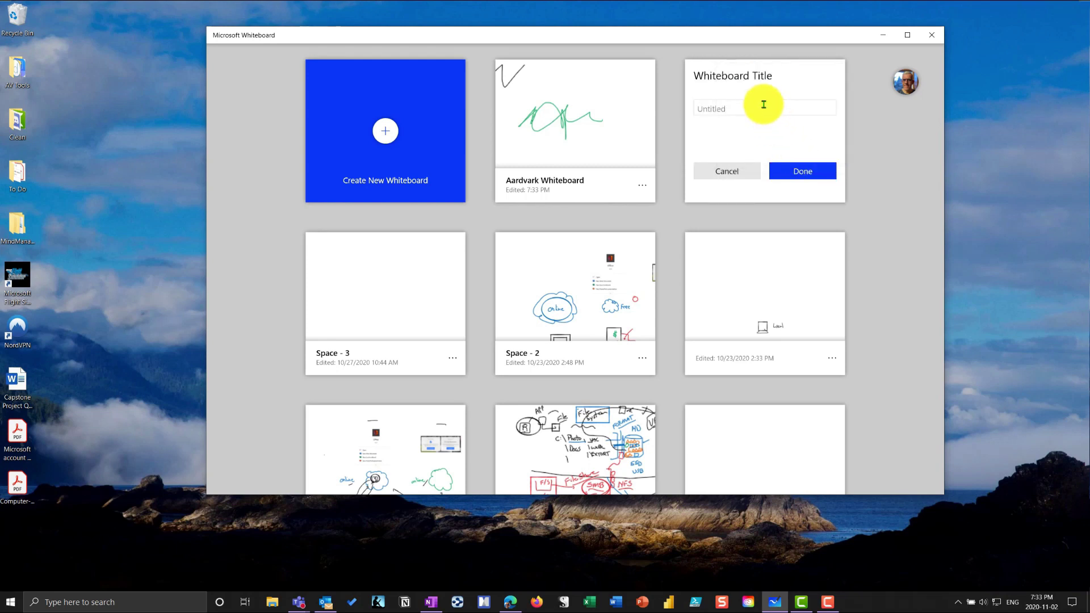
text(Aardvark 5)
click(806, 171)
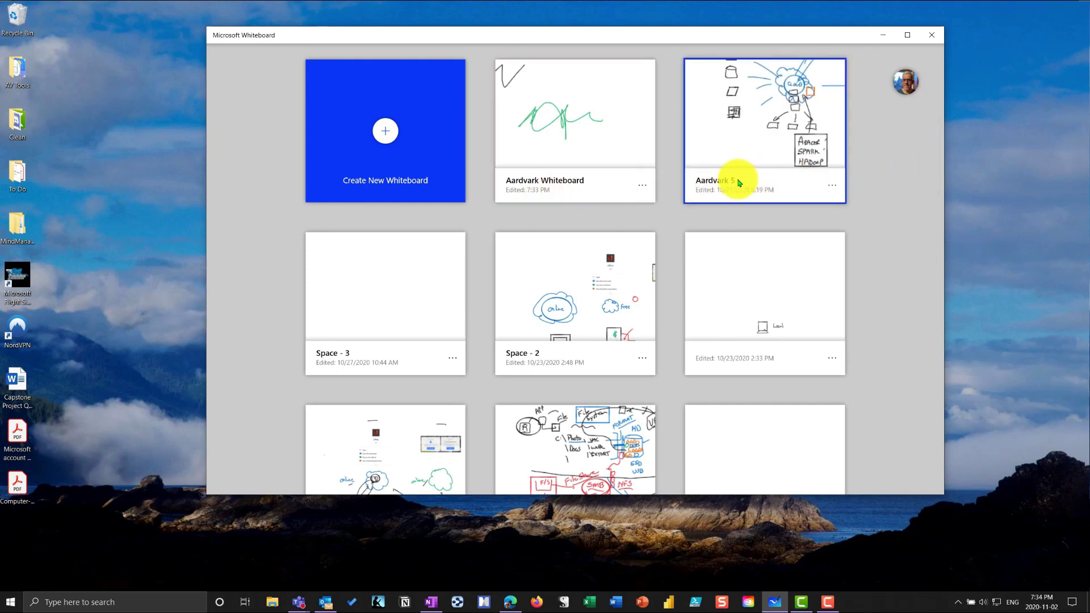
Step: Rename the Space - 3 board to 'Aardvark 3'
click(452, 359)
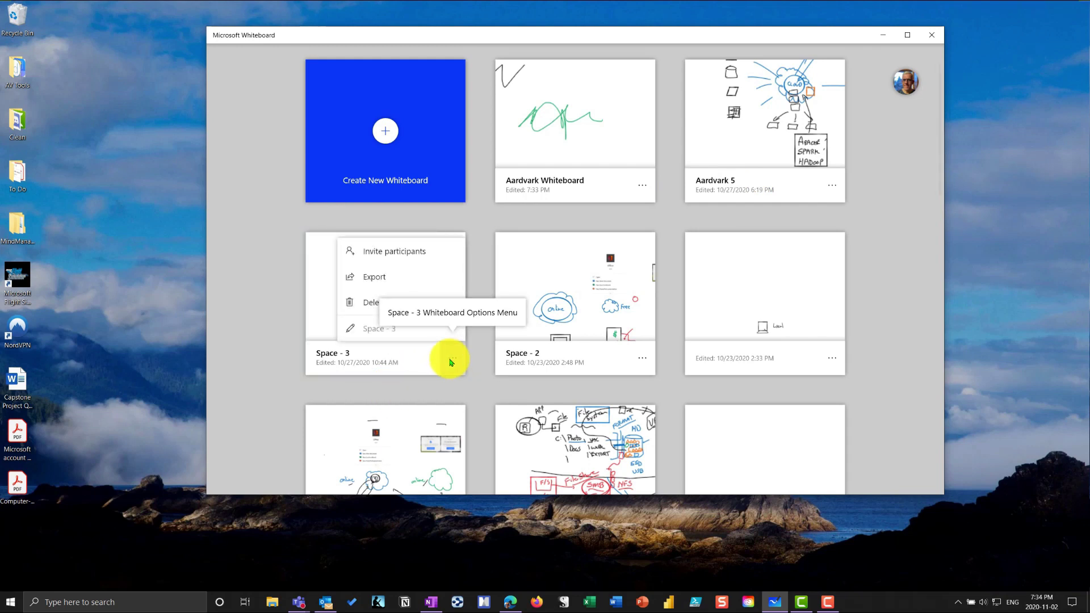
click(408, 329)
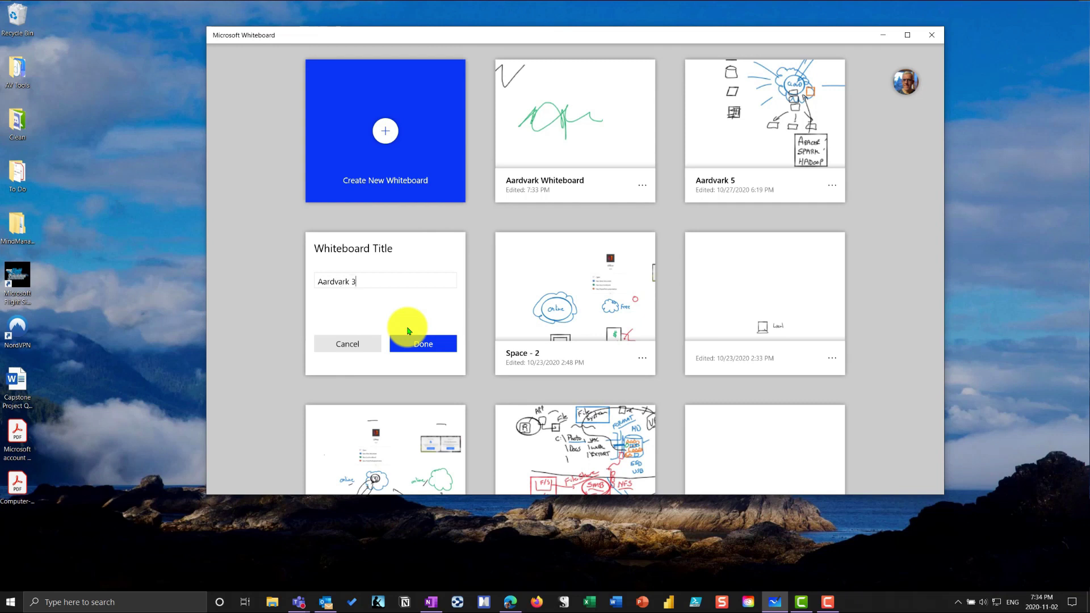
click(411, 343)
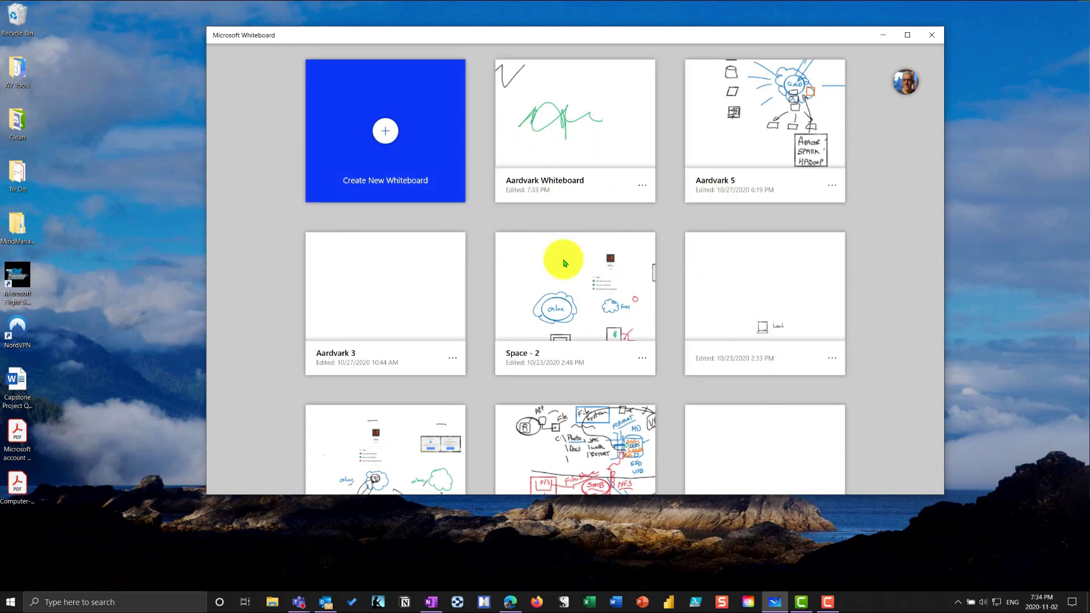
Step: Replace the Aardvark 5 board's title with 'Whatisacoolthing'
scroll(570, 266, down, 3)
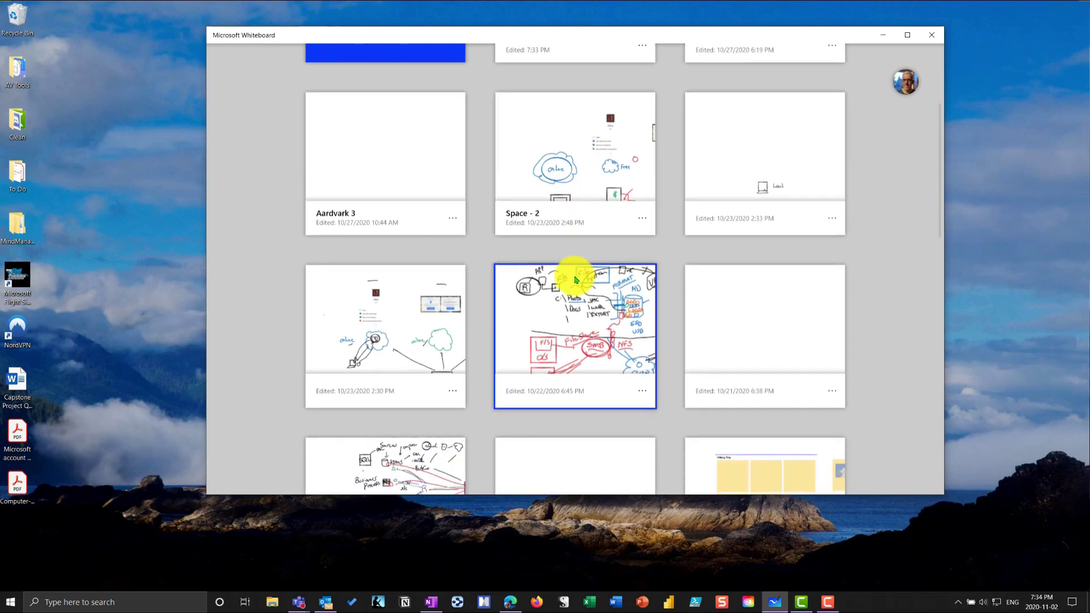
scroll(574, 275, up, 2)
scroll(578, 284, up, 2)
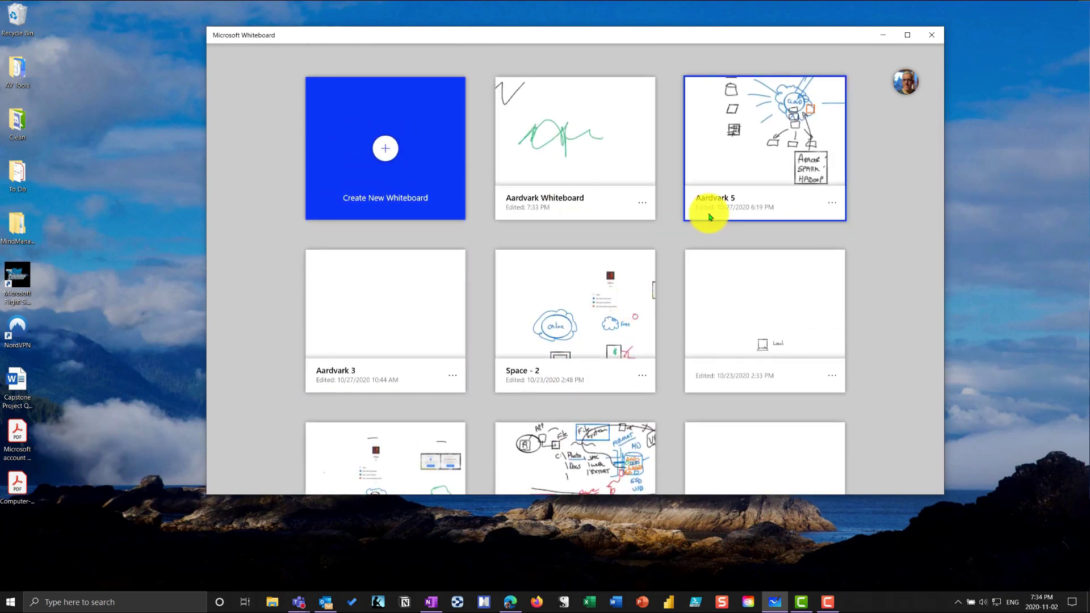
click(833, 205)
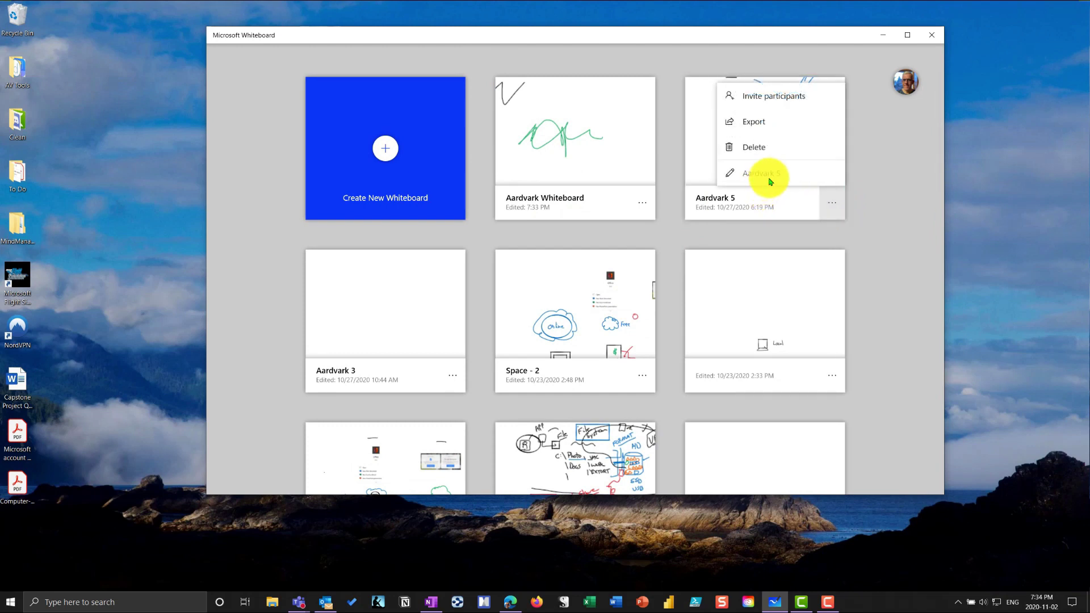
click(779, 178)
drag(736, 126, 683, 126)
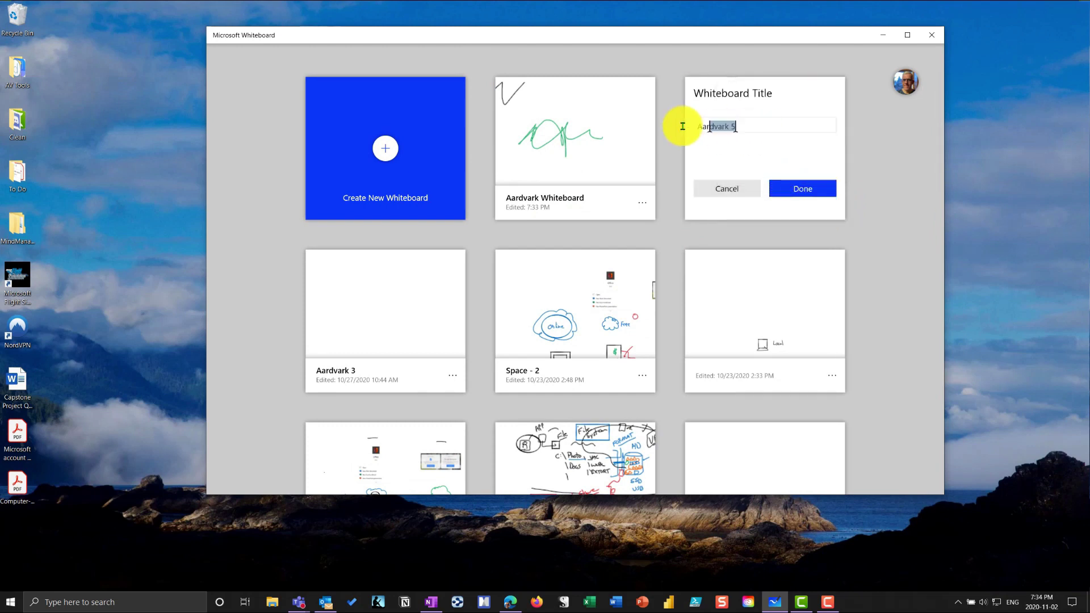
key(BackSpace)
click(803, 188)
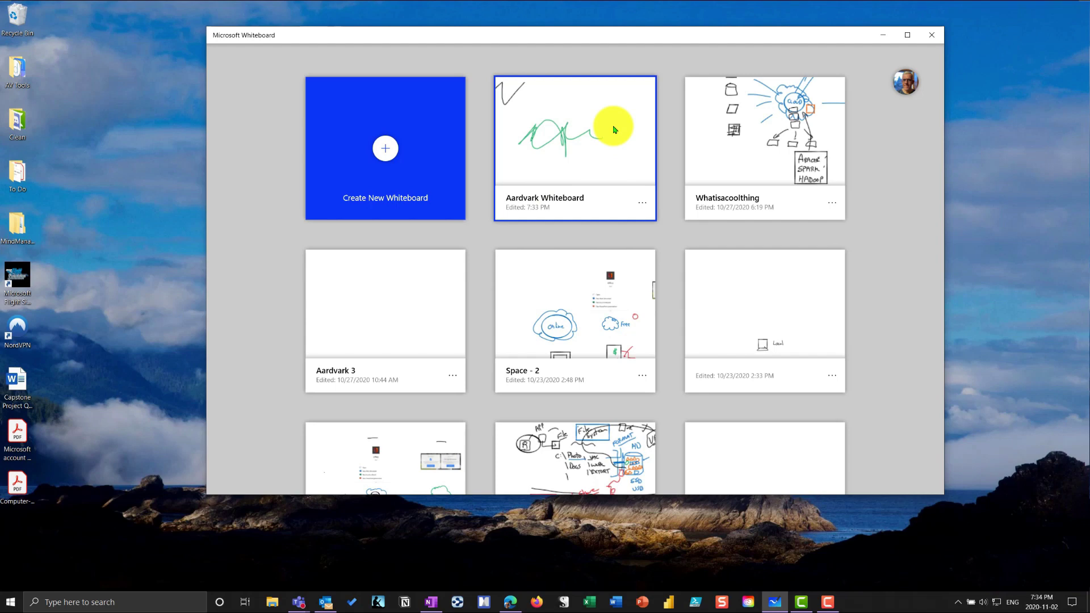
scroll(623, 150, up, 1)
scroll(623, 150, down, 3)
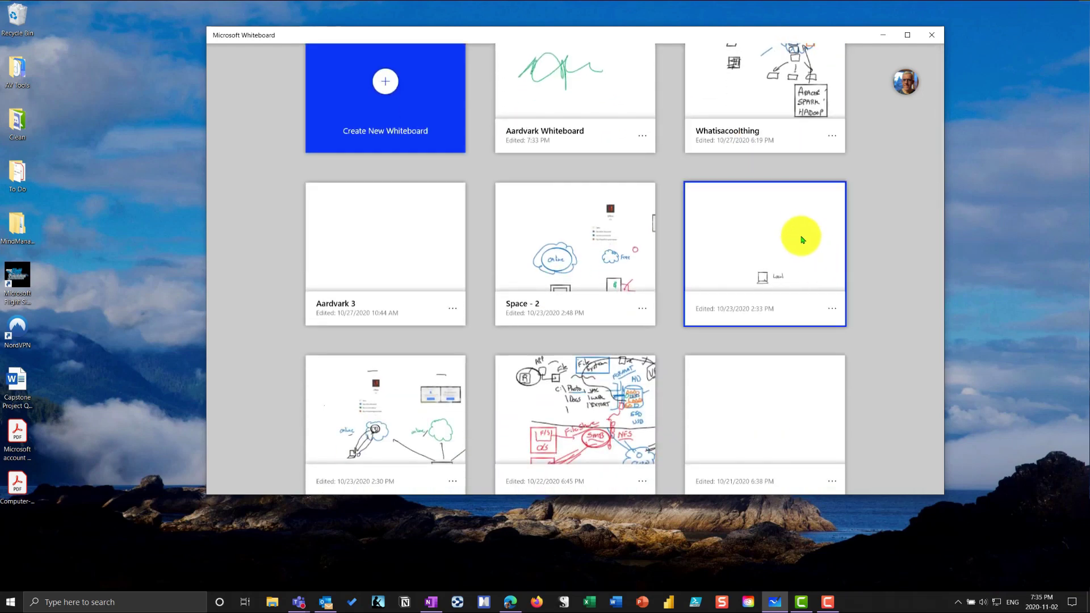
scroll(602, 244, up, 2)
scroll(648, 278, down, 2)
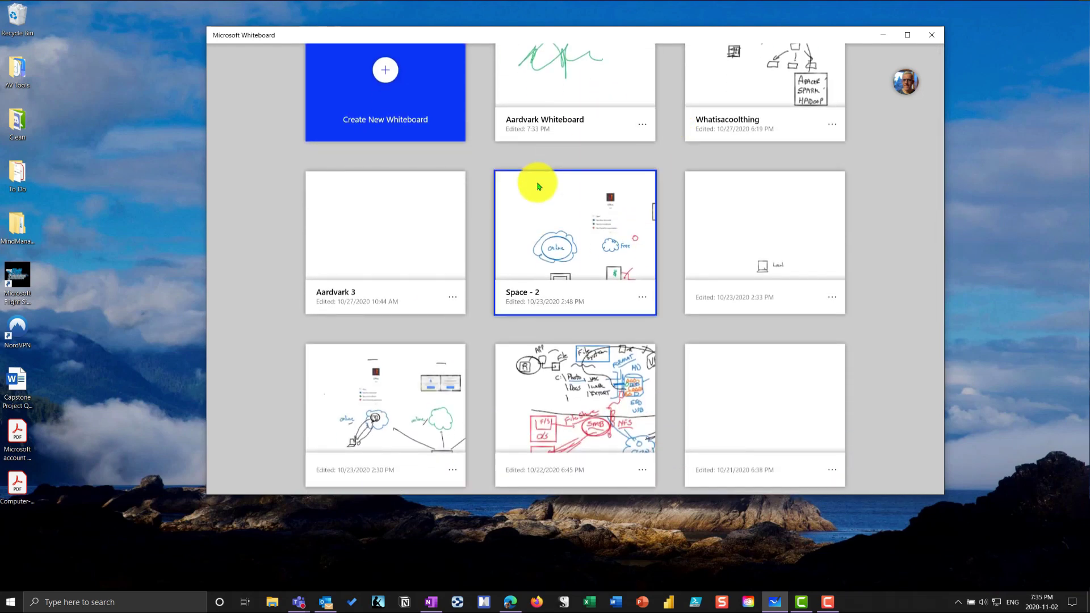
scroll(545, 190, up, 1)
scroll(551, 202, up, 1)
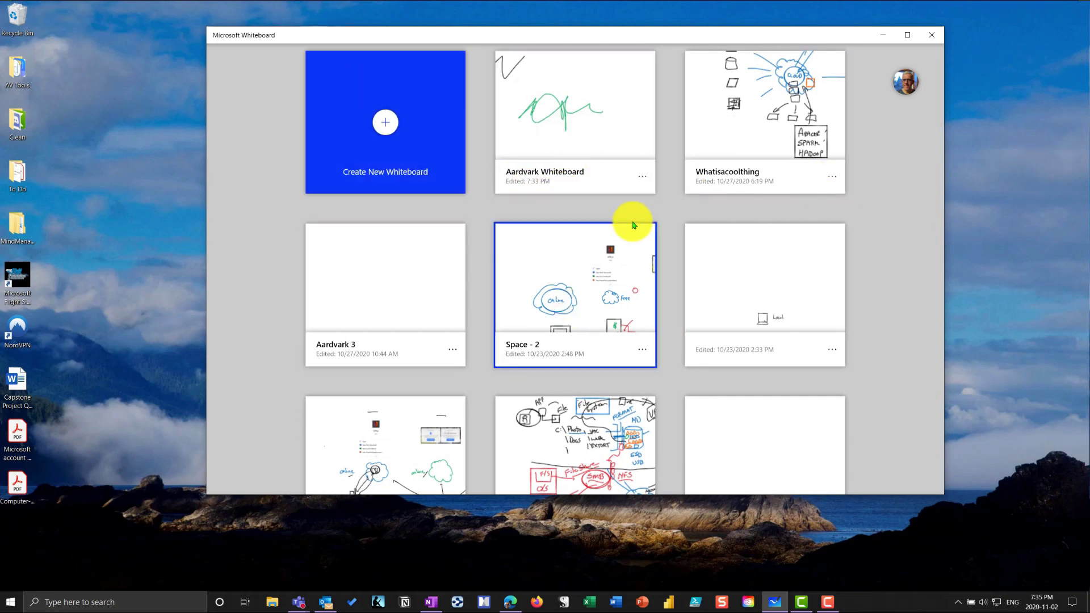
Step: Open OneDrive online from the system tray's OneDrive panel, landing on My files
click(958, 602)
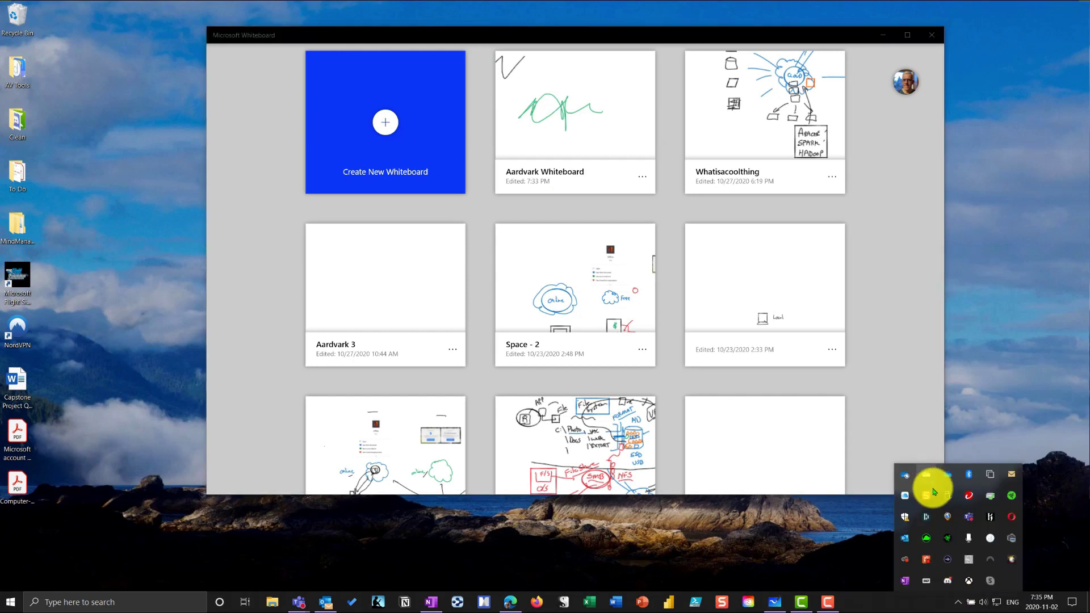
click(906, 474)
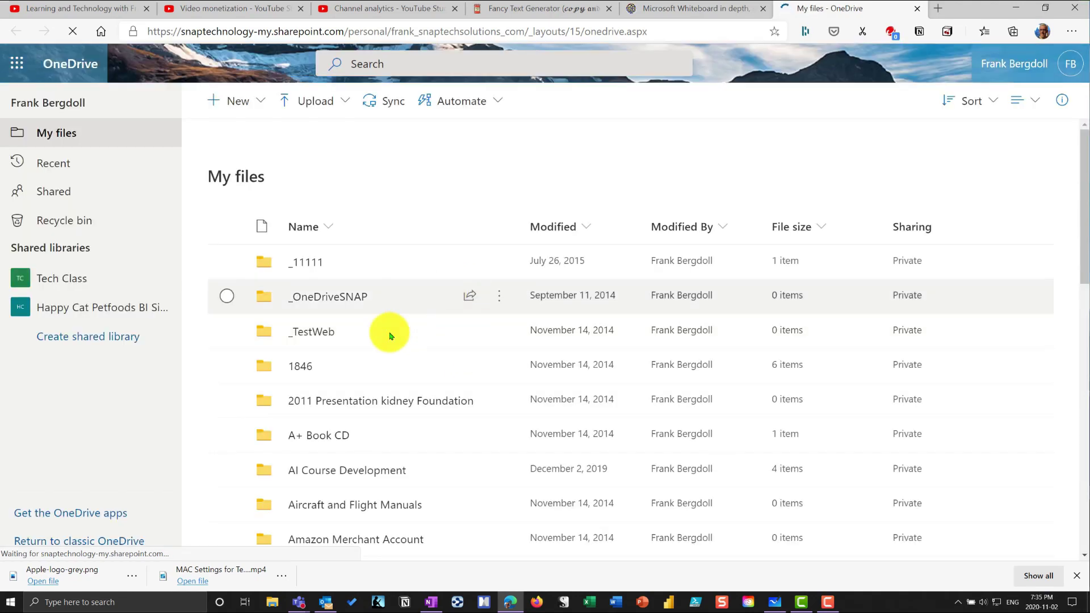
click(392, 60)
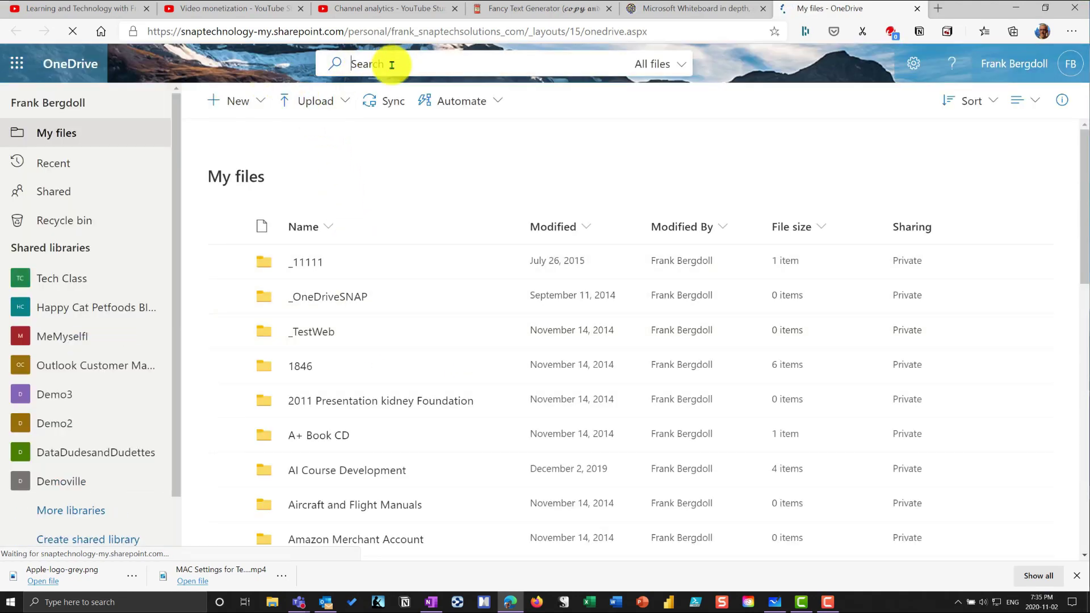
click(773, 600)
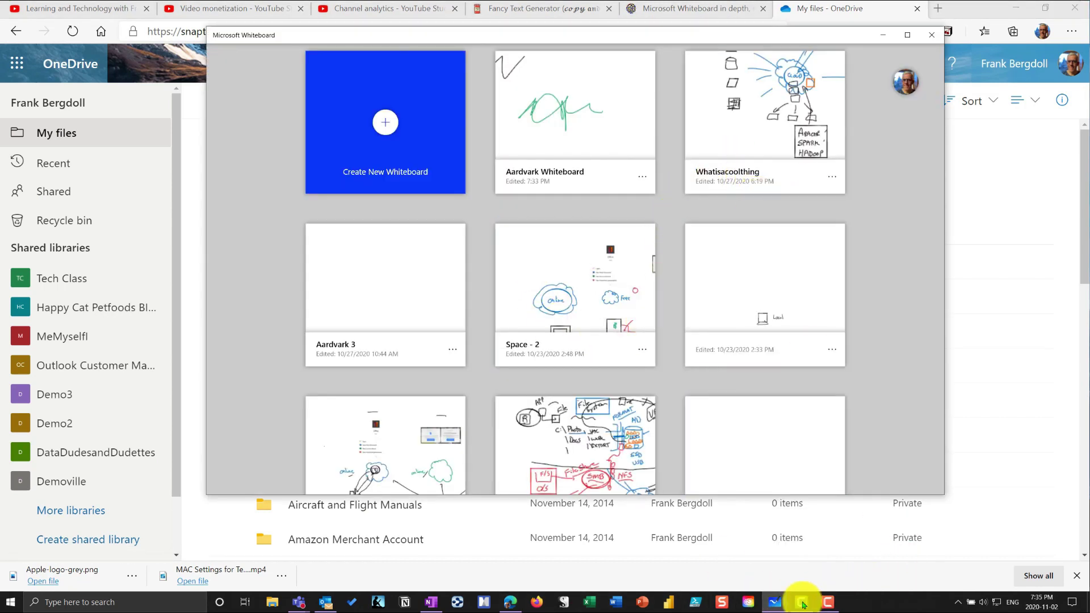
mouse_move(788, 601)
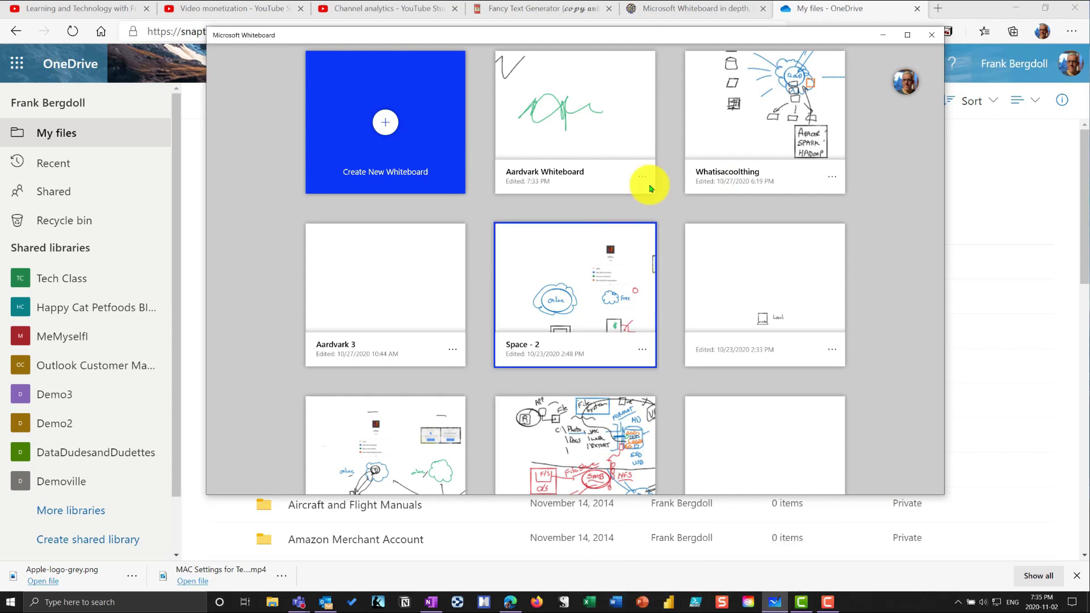
click(826, 13)
Step: Search OneDrive for 'whatisacoolthing', then widen the search to the whole organization
click(441, 67)
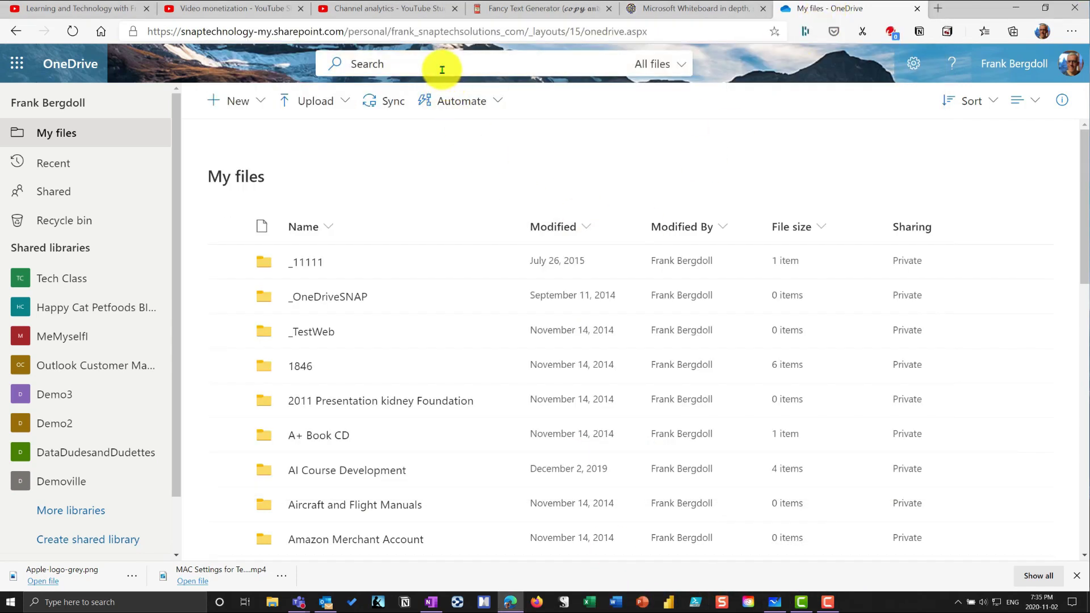
text(what)
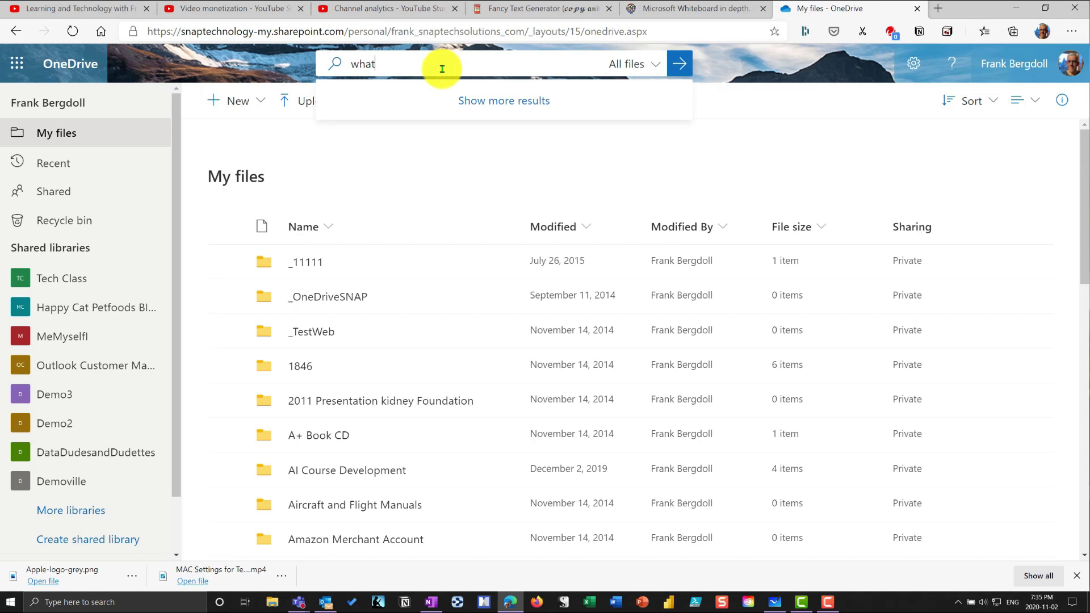
text(isacool)
text(thj)
text(ing)
key(Return)
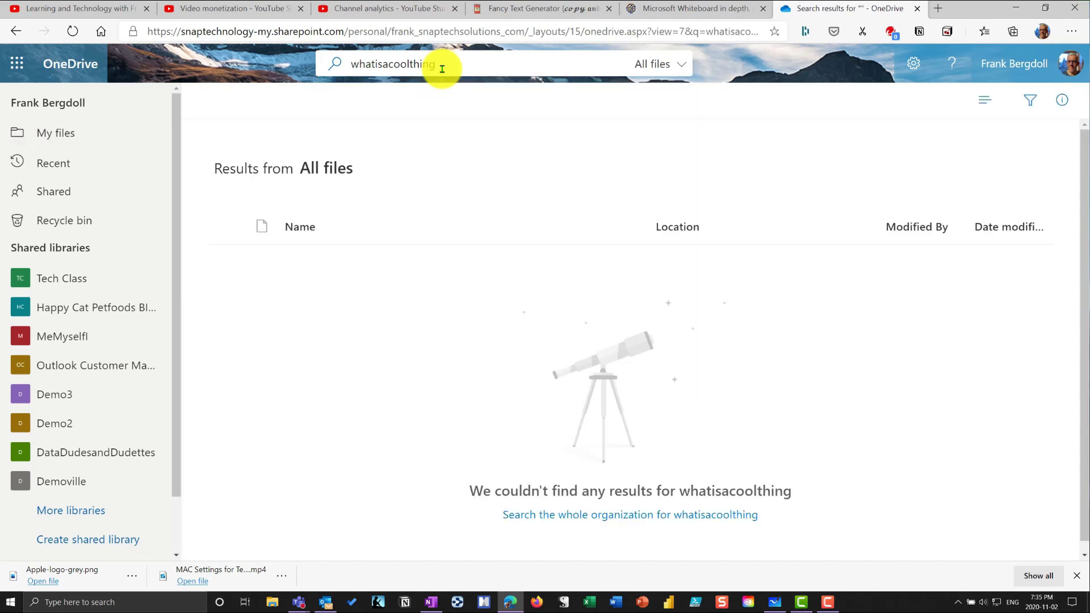
click(693, 518)
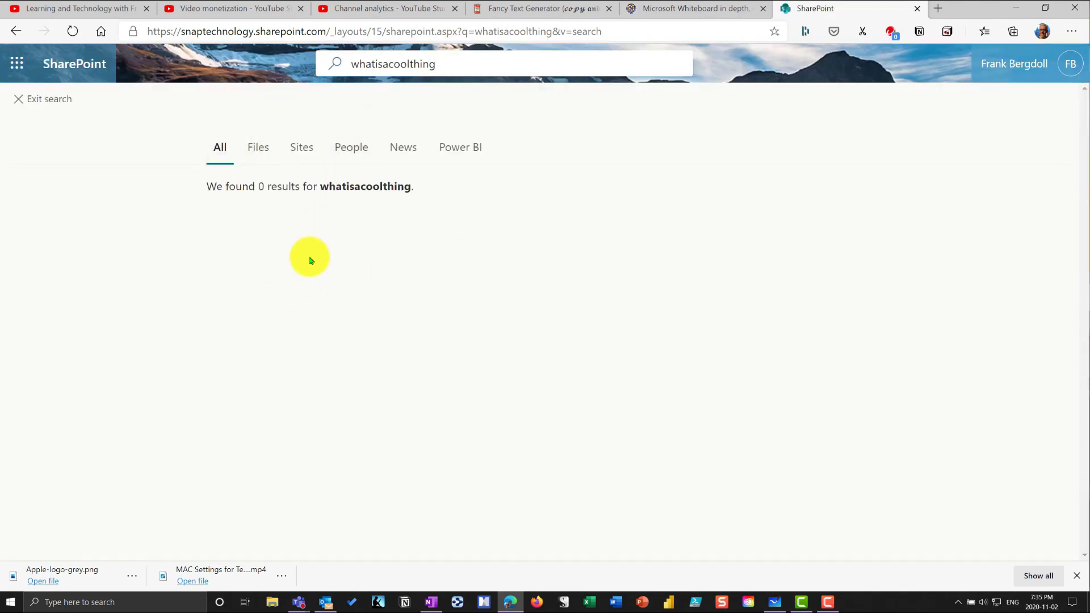
Step: Minimize the browser showing 0 SharePoint results to bring Whiteboard back
click(1016, 8)
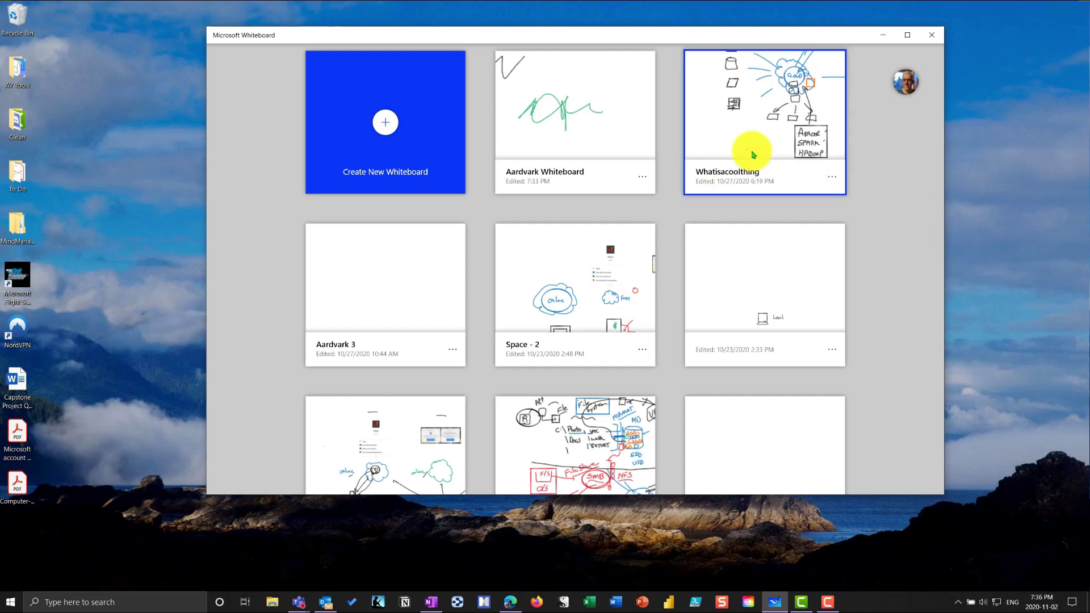
Step: Export the Whatisacoolthing board to the Desktop as a PNG named whatisacoolthing
click(830, 178)
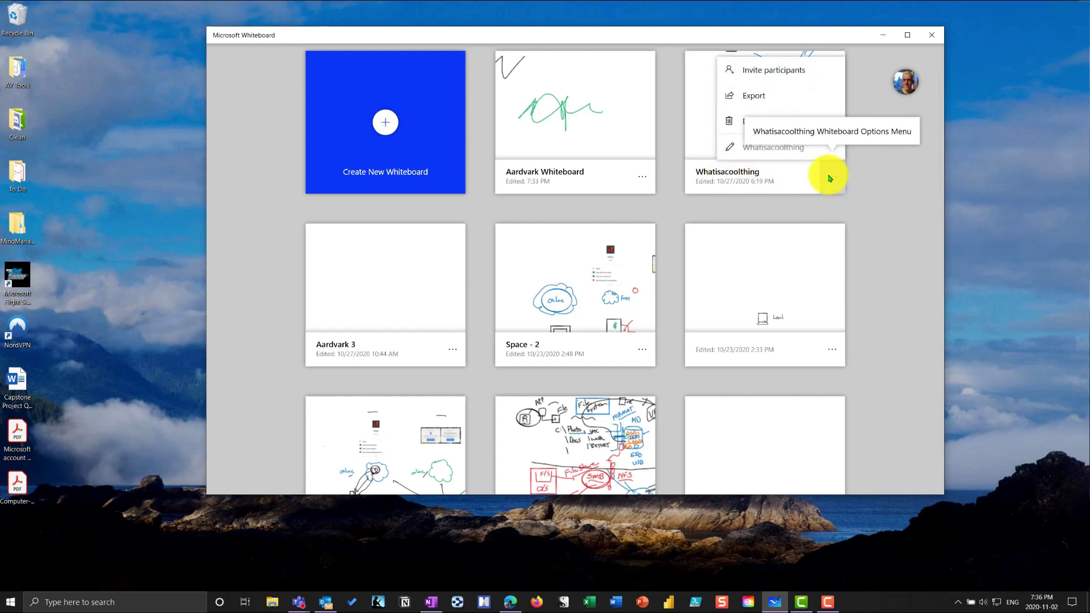
click(756, 96)
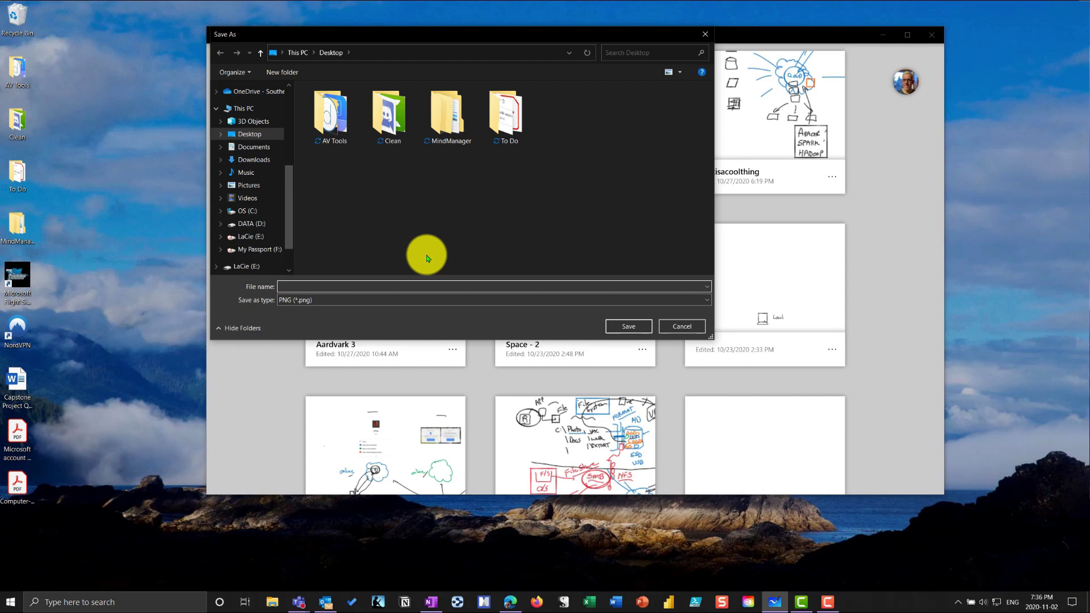
click(293, 300)
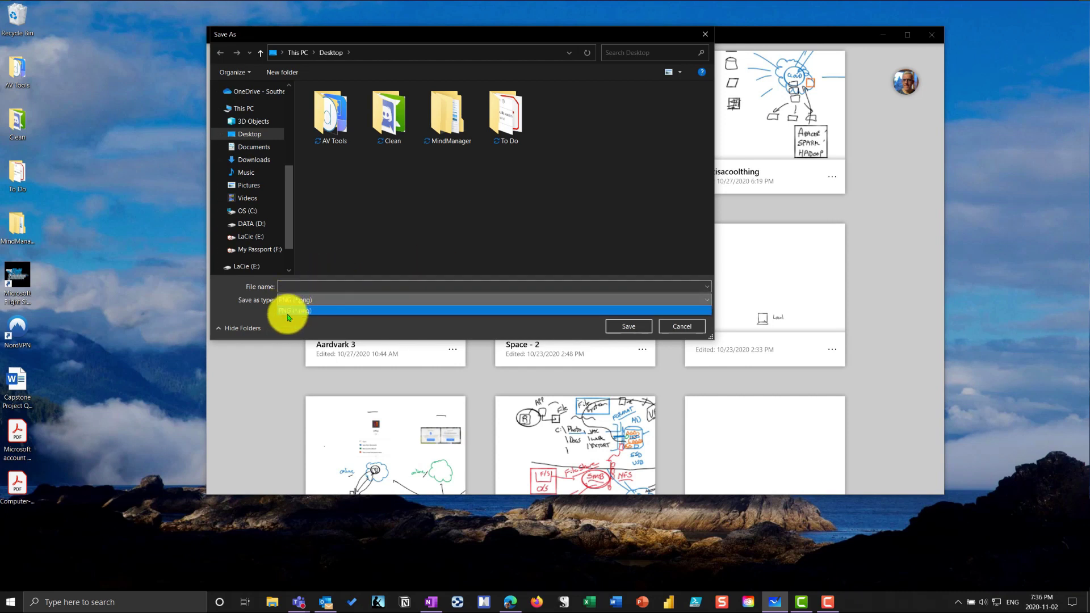
click(299, 285)
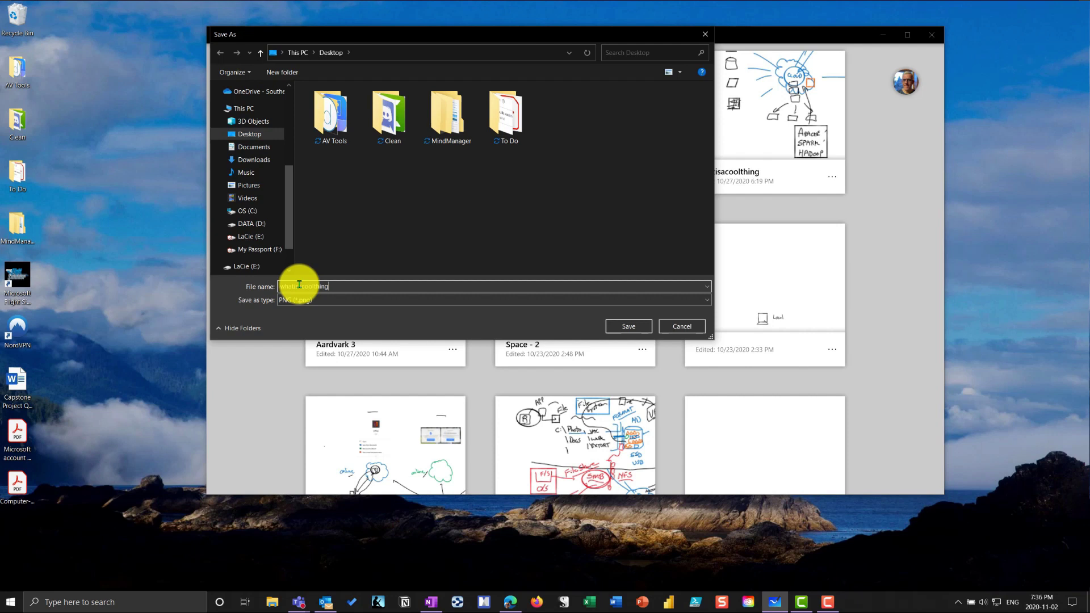
click(628, 328)
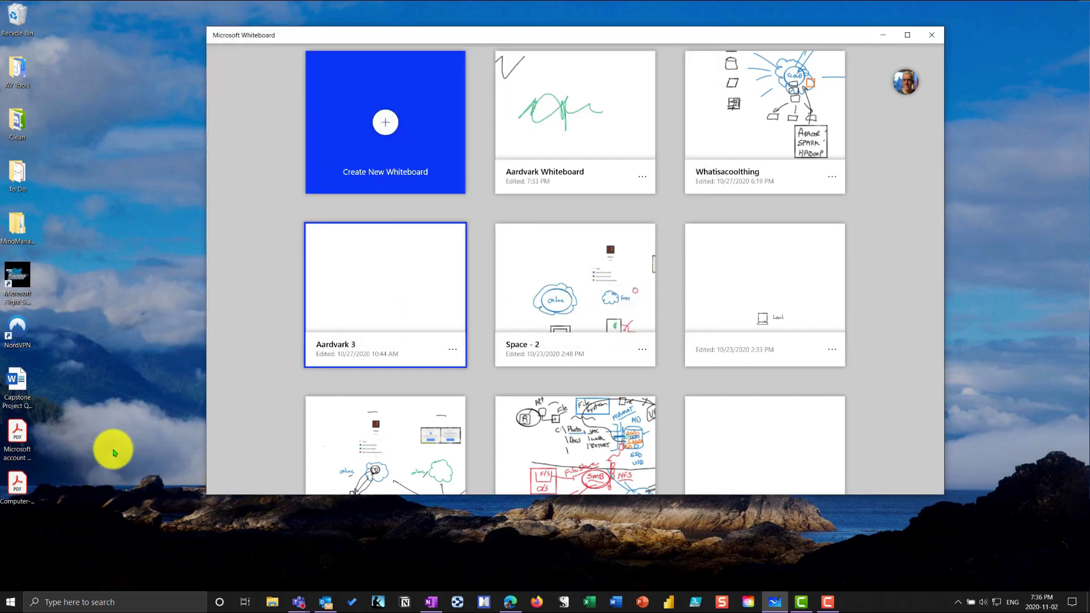
Step: Drag the exported whatisacoolthing PNG from the desktop onto OneNote's Whiteboard Images page
drag(20, 536, 122, 169)
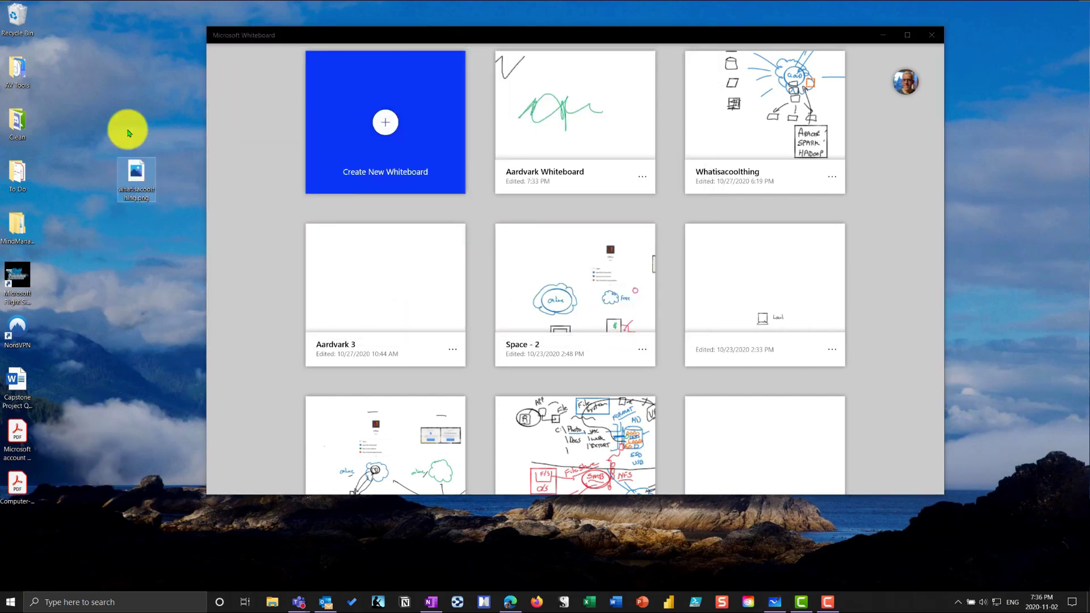
click(431, 602)
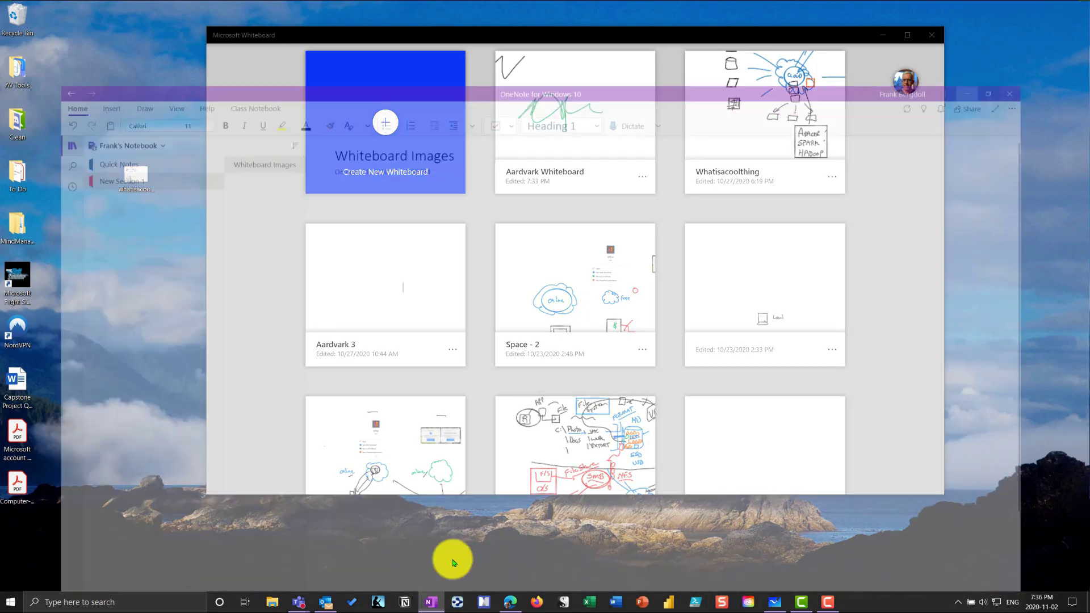
click(1054, 8)
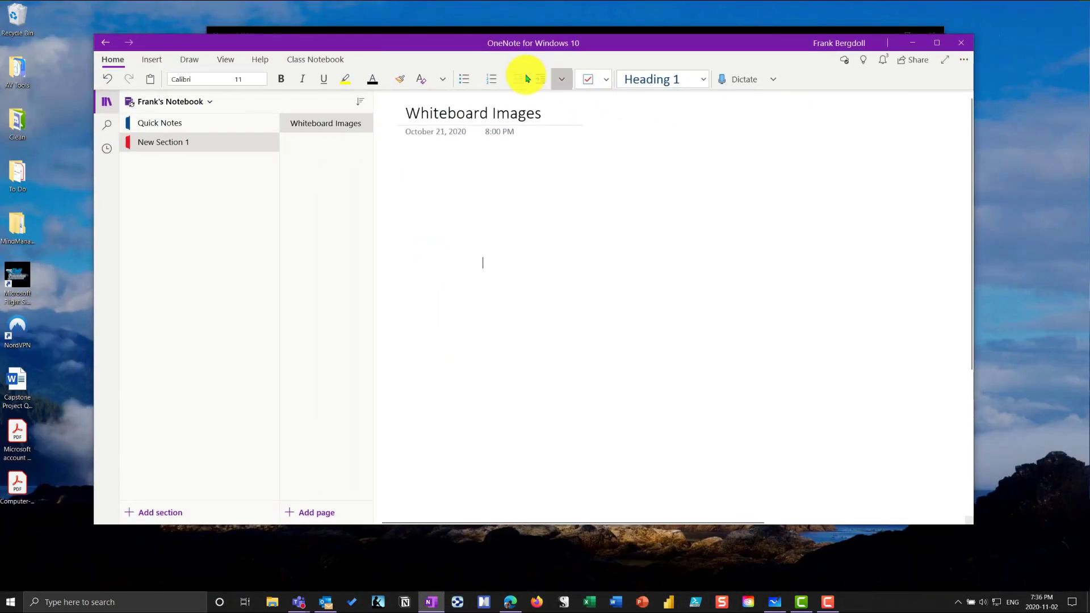
drag(462, 40, 609, 43)
click(140, 175)
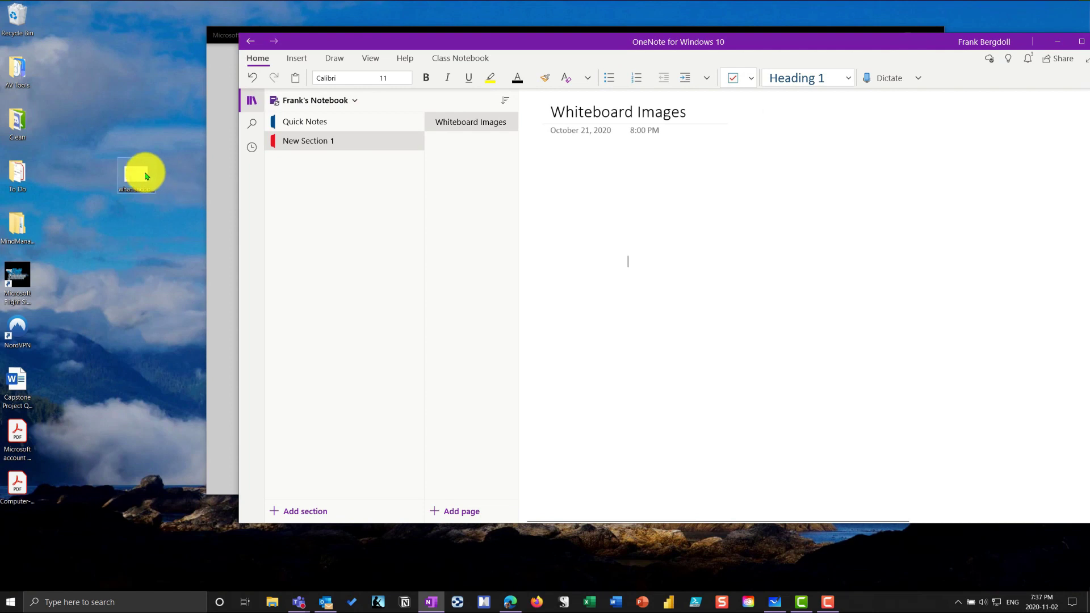
drag(641, 203, 562, 168)
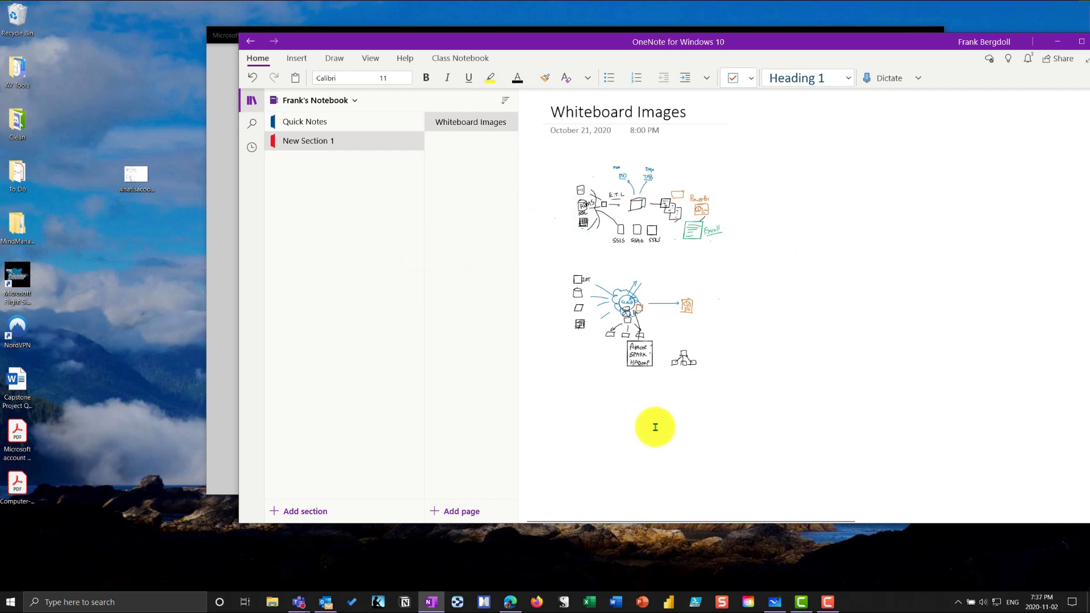
Step: Give the picture alt text titled Whatisacoolthing, described 'Whiteboard created in my BI class - Nov 2020'
click(569, 147)
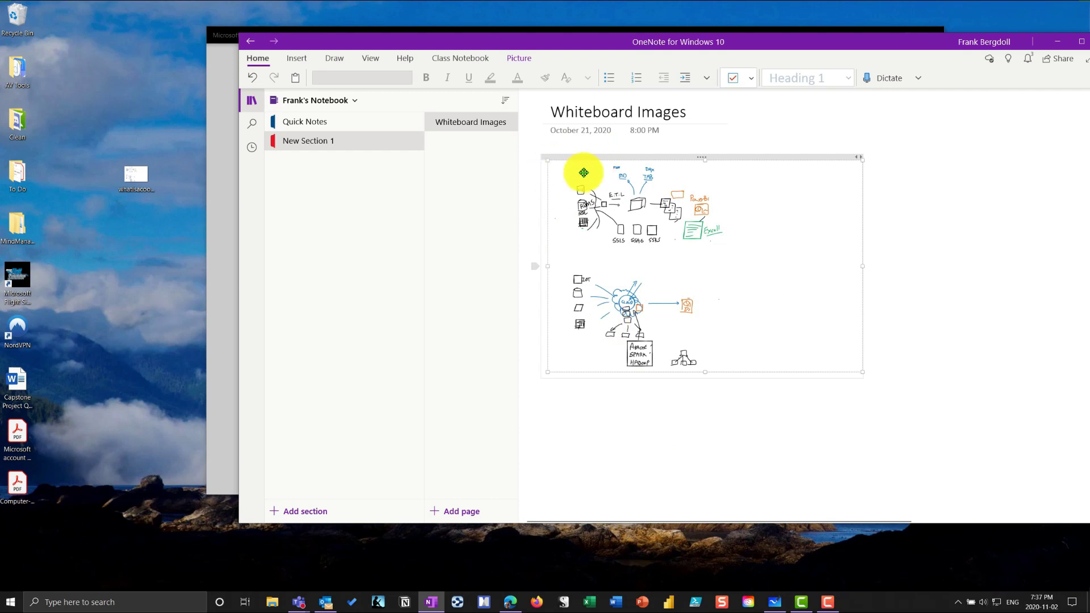
right_click(761, 202)
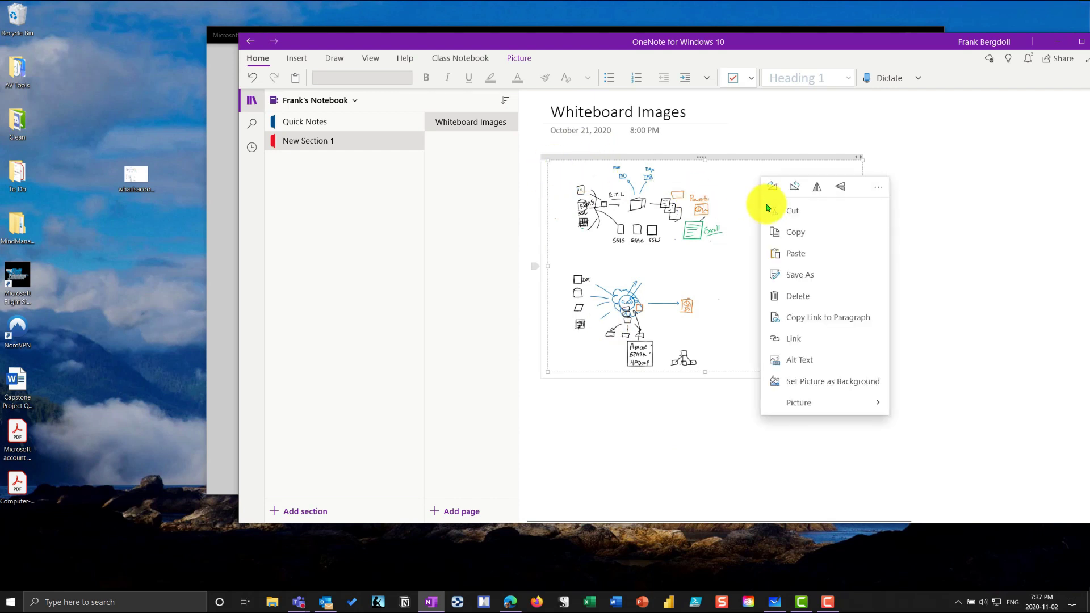
click(805, 359)
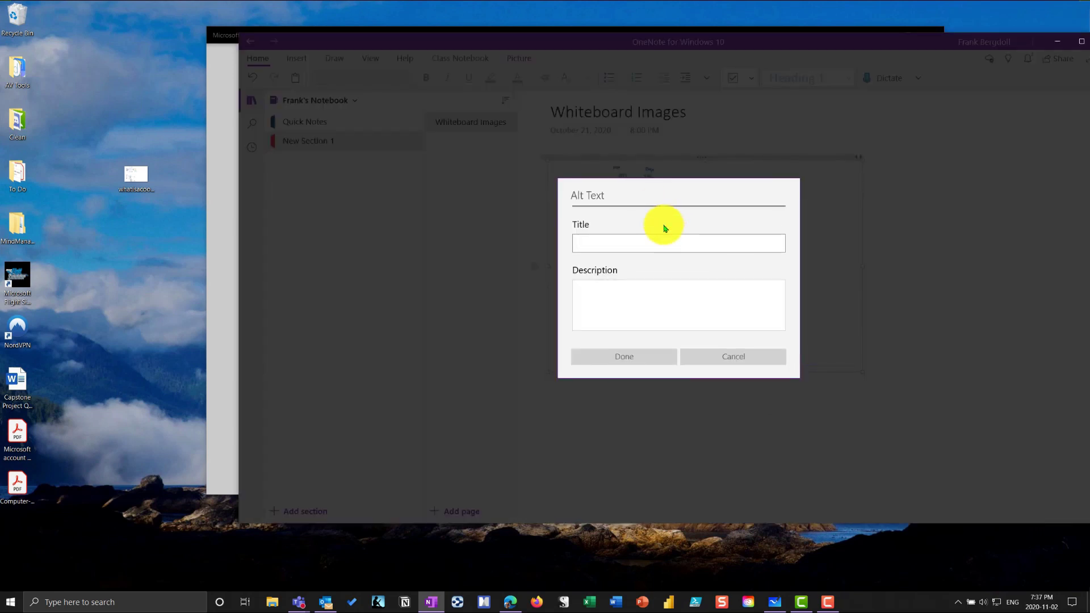
text(Whatisacoolthing)
click(646, 312)
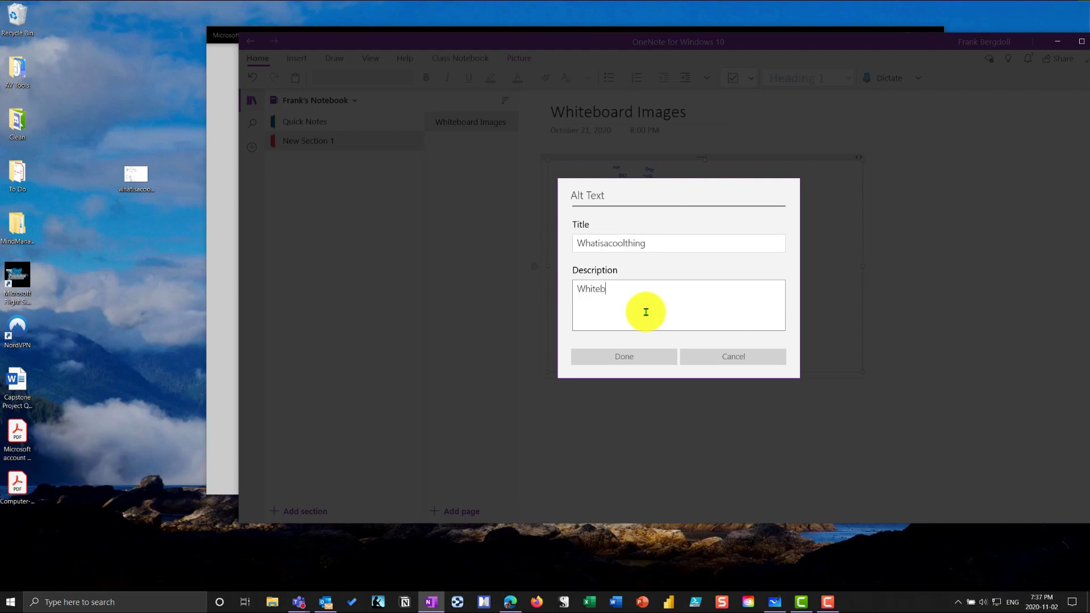
text(Whiteboeard )
text(rd)
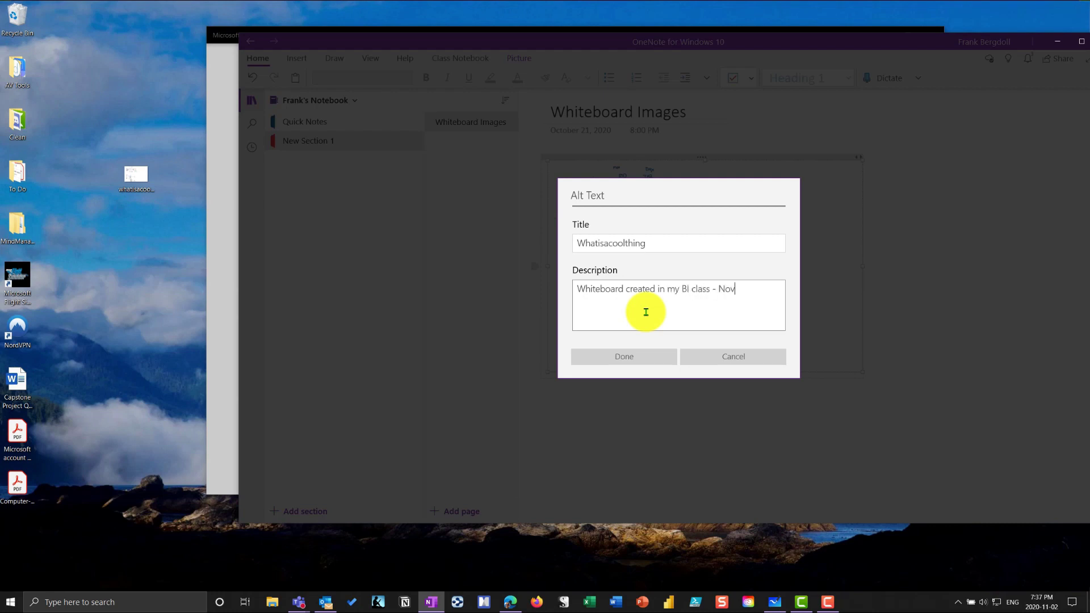
text(0202)
click(612, 359)
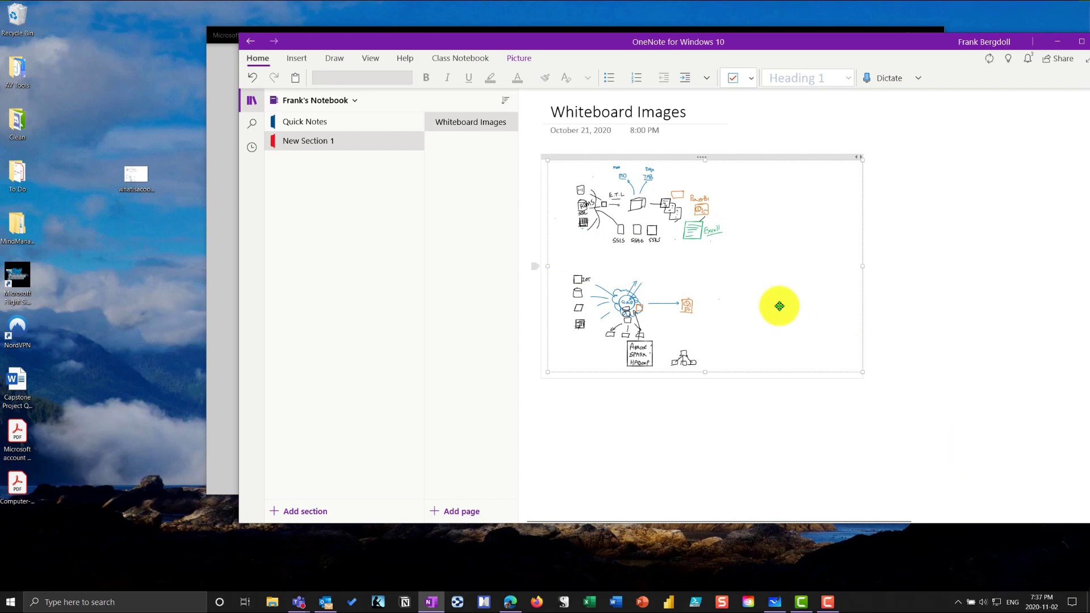
Step: Deselect the image, shift the OneNote window up-left, and bring the Whiteboard gallery forward
click(936, 260)
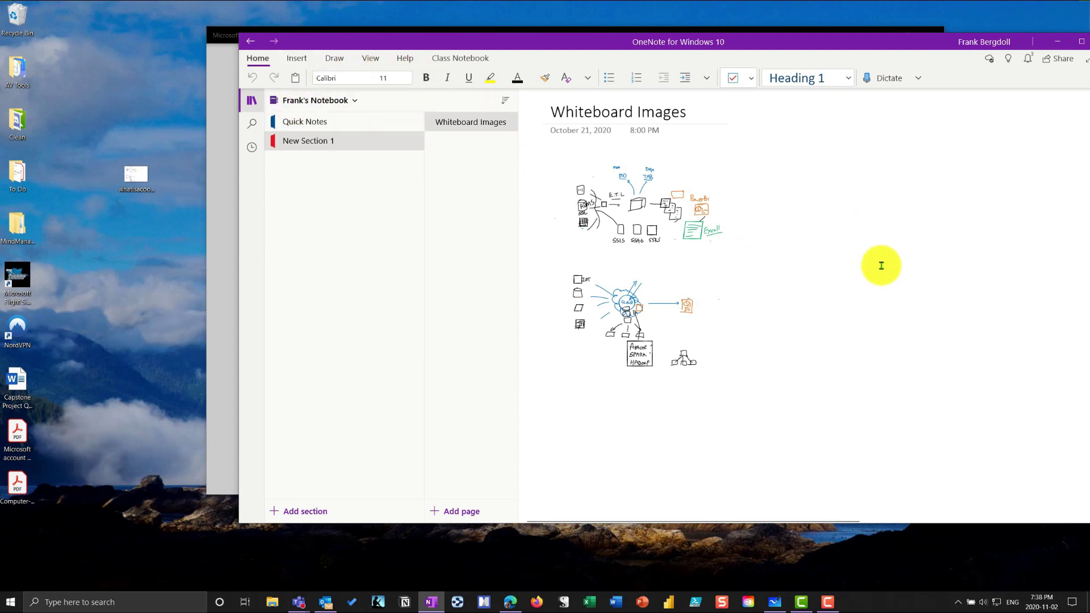
drag(780, 35, 731, 26)
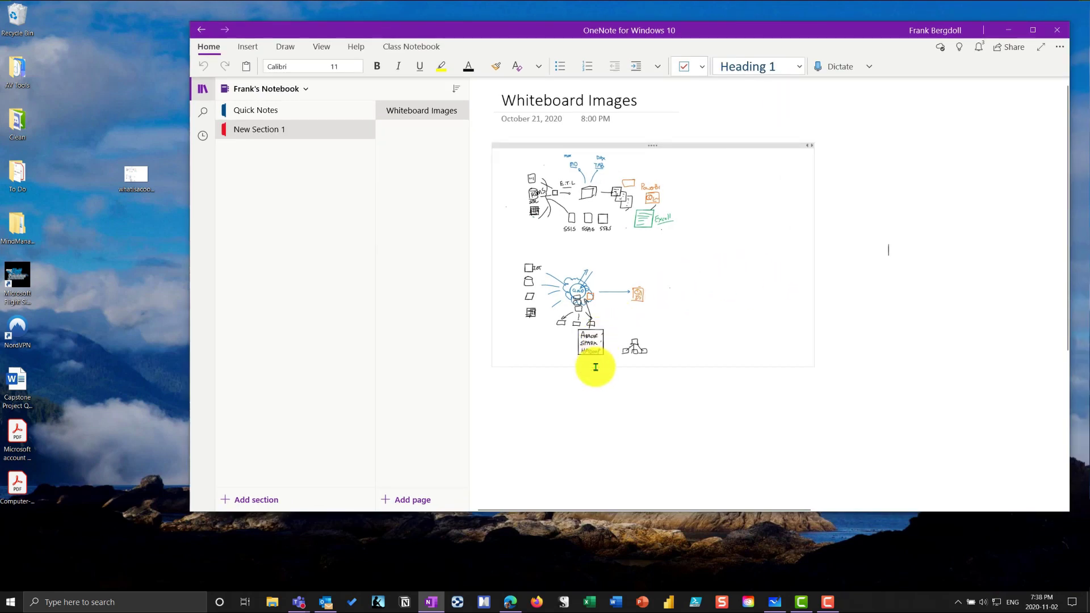
click(774, 599)
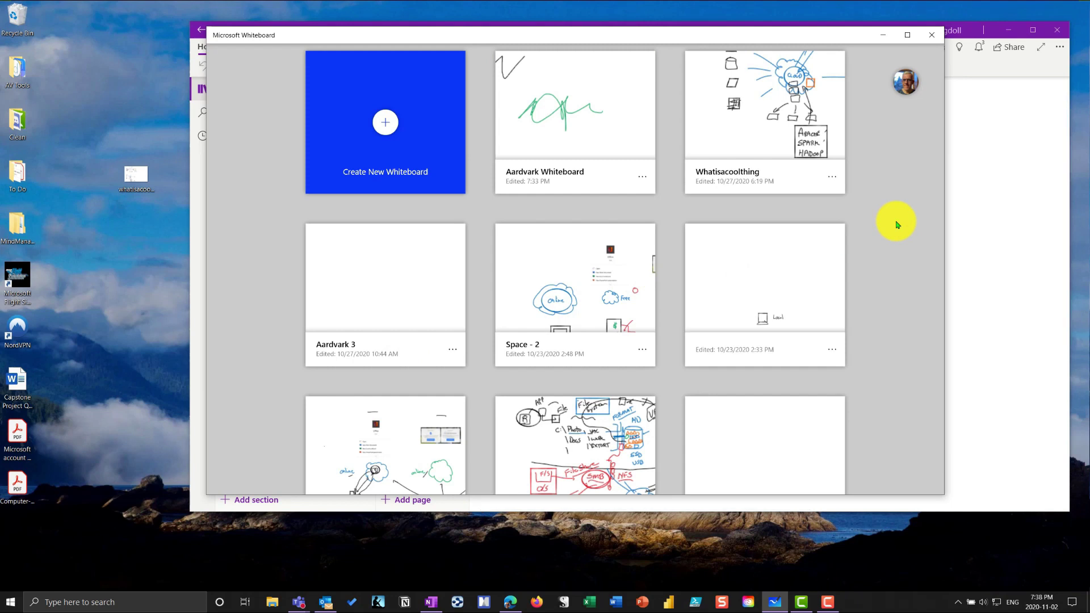
Step: Open the older pyramid-diagram board, last edited 9/29/2020 6:24 PM, from further down the gallery
scroll(897, 244, down, 5)
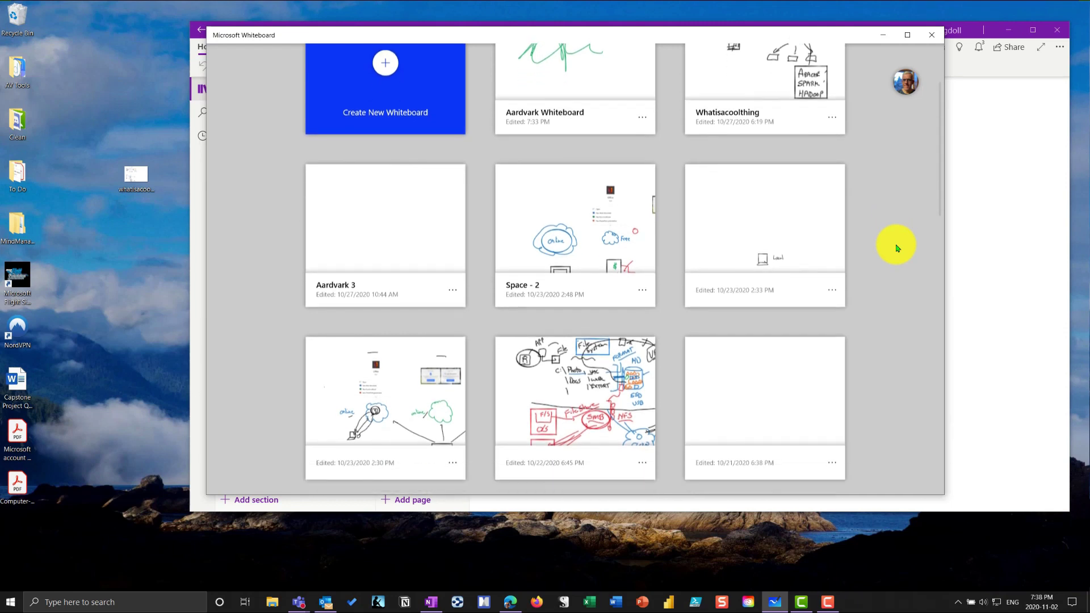
scroll(903, 305, down, 8)
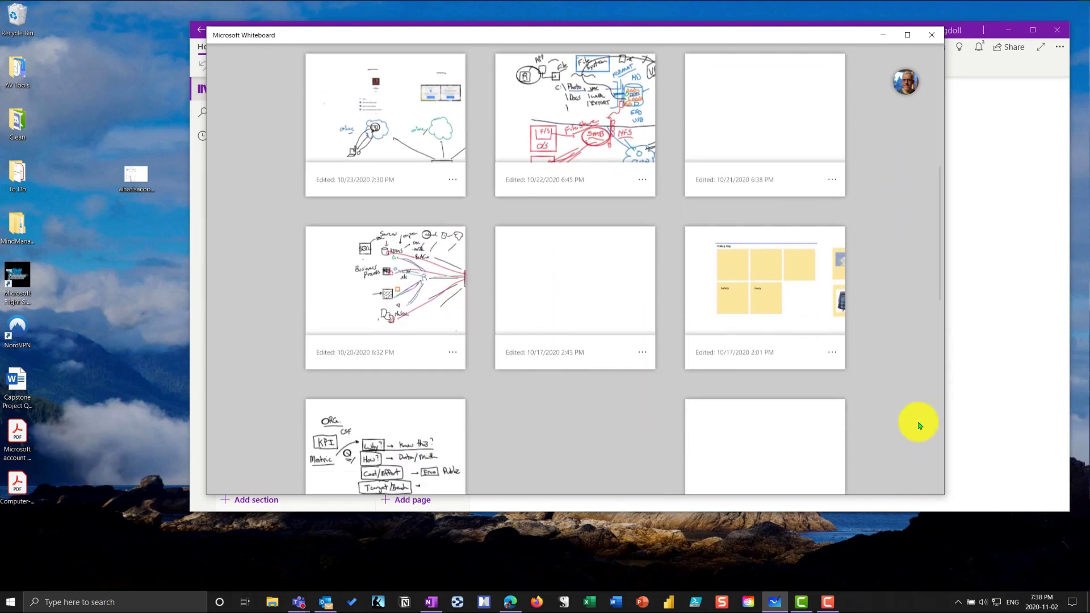
scroll(920, 424, down, 6)
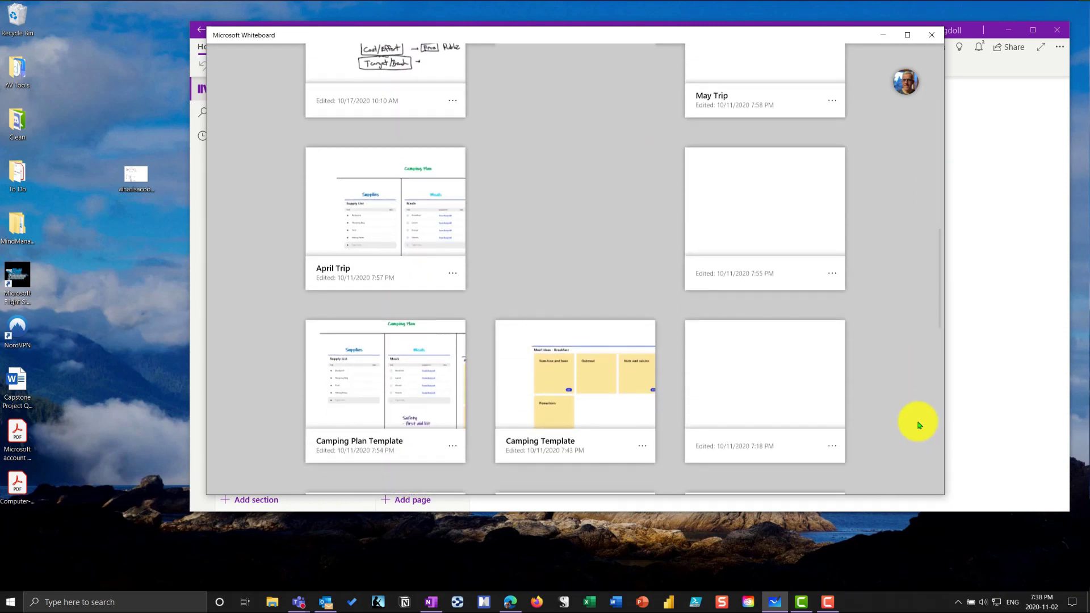
scroll(850, 444, down, 7)
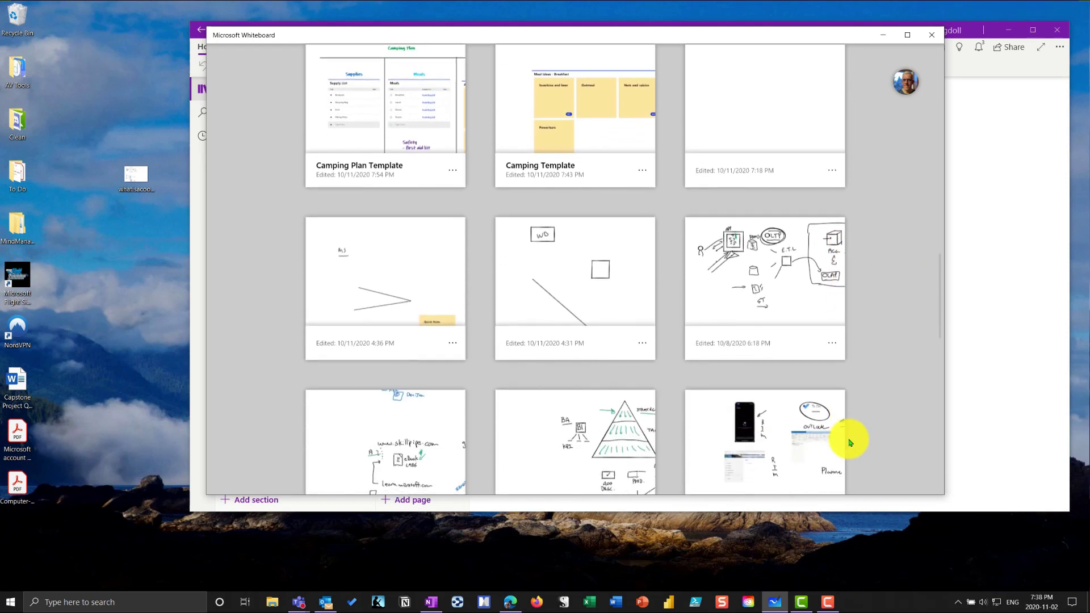
click(540, 435)
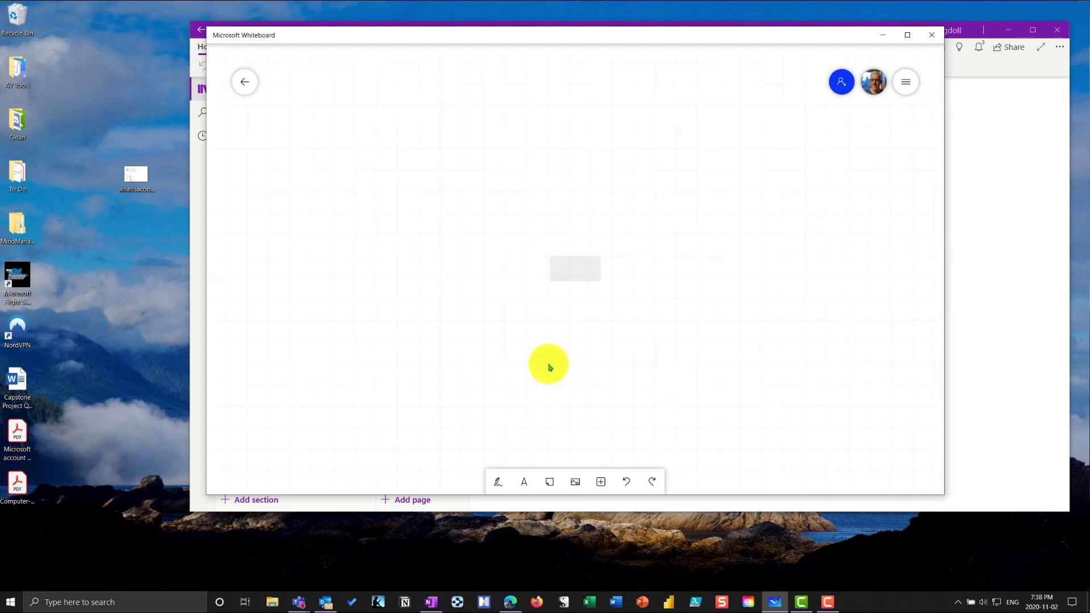
Step: Draw a large triangle above the pyramid and four smaller triangles to its right
scroll(551, 363, down, 10)
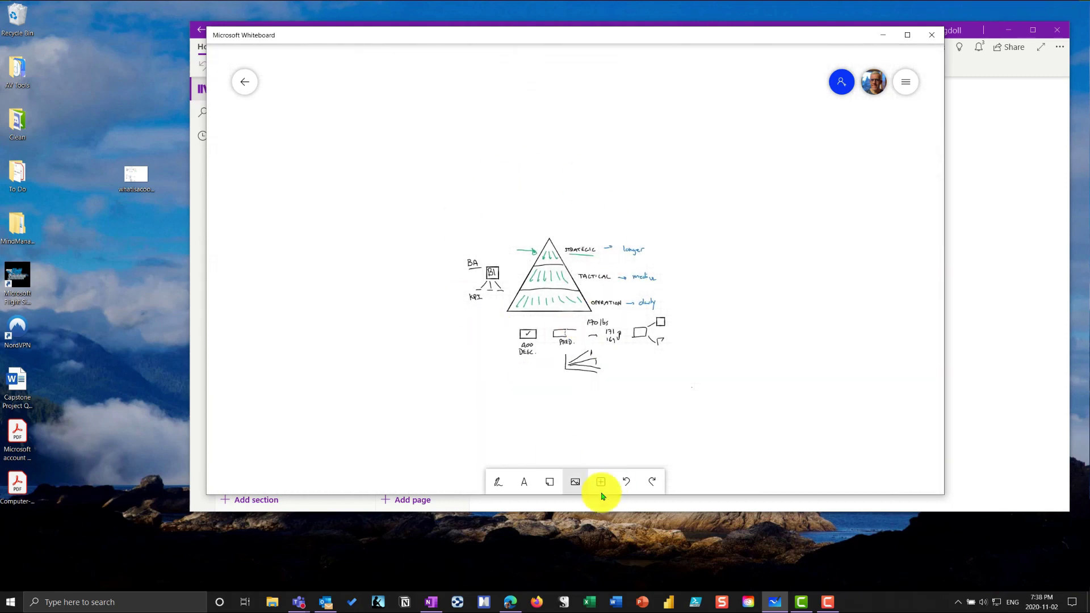
click(492, 485)
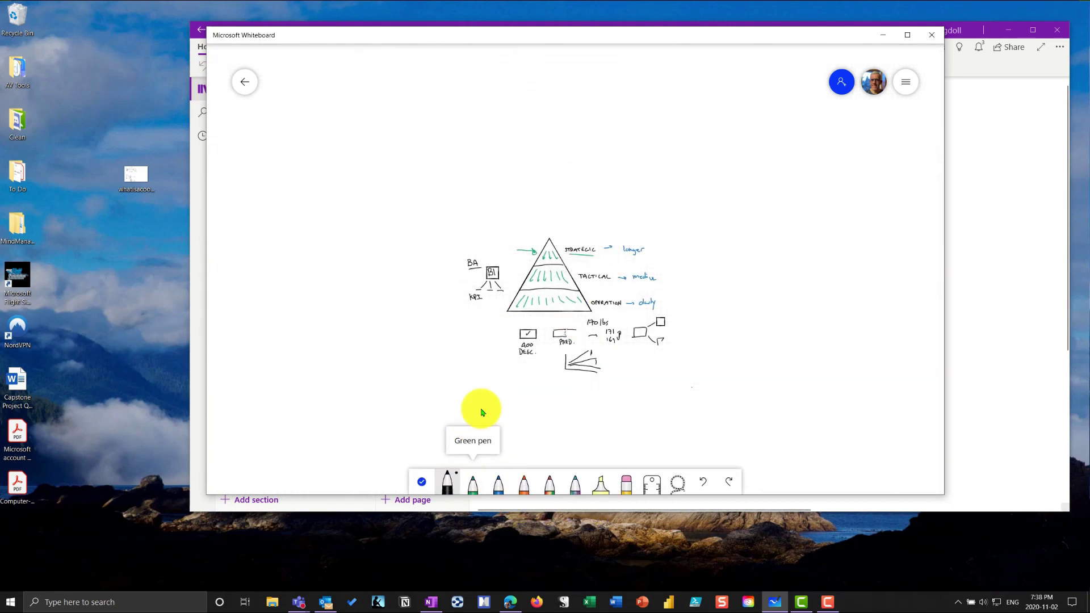
drag(583, 111, 580, 115)
mouse_move(544, 161)
mouse_down()
mouse_move(657, 145)
mouse_move(577, 107)
mouse_up()
mouse_move(716, 246)
mouse_down()
mouse_move(713, 292)
mouse_move(761, 268)
mouse_up()
drag(744, 346, 726, 341)
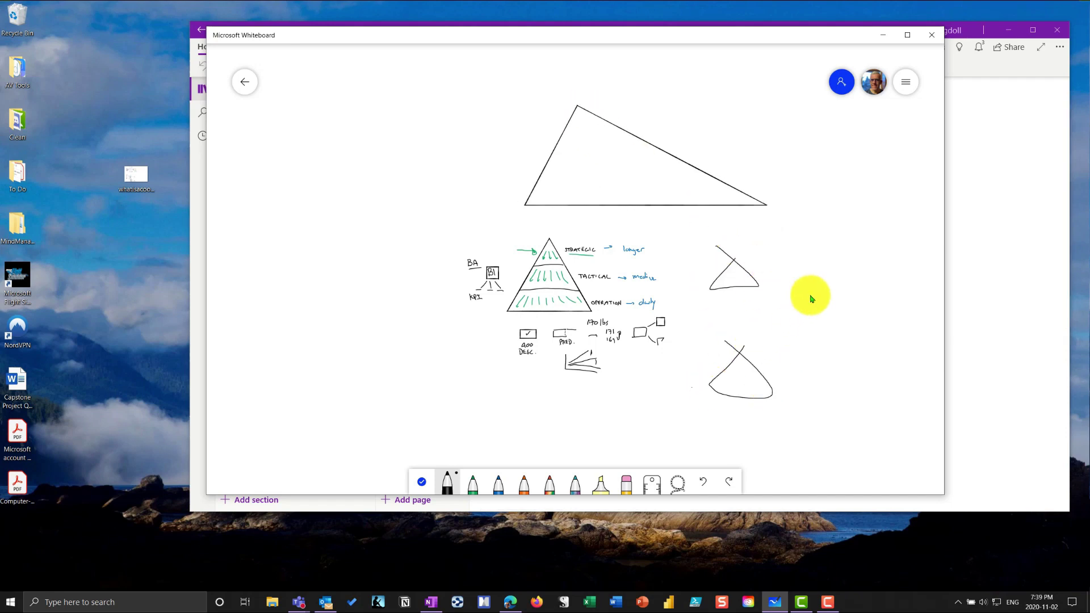
mouse_move(809, 273)
mouse_down()
mouse_move(776, 326)
mouse_move(810, 285)
mouse_up()
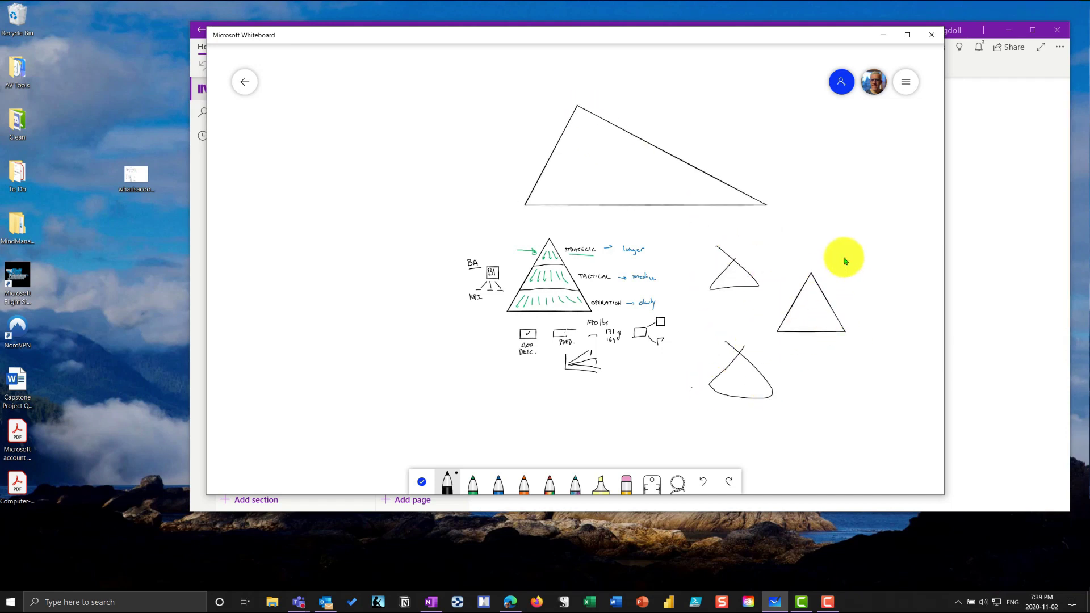
Step: Go back to the gallery and scroll to the top, where the edited board is listed first
click(238, 83)
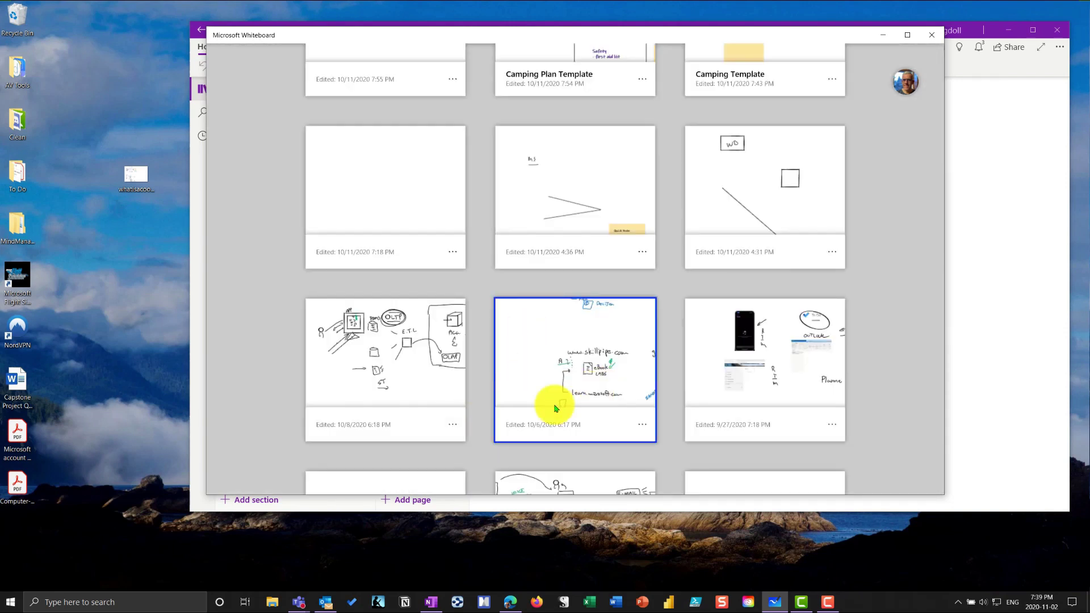
scroll(476, 378, up, 10)
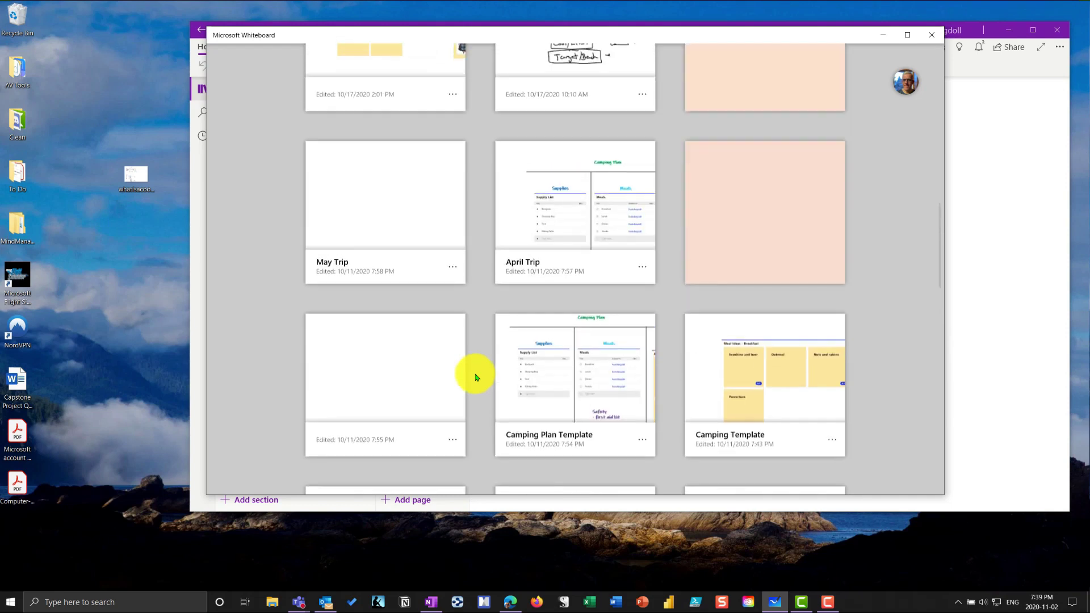
scroll(476, 378, up, 10)
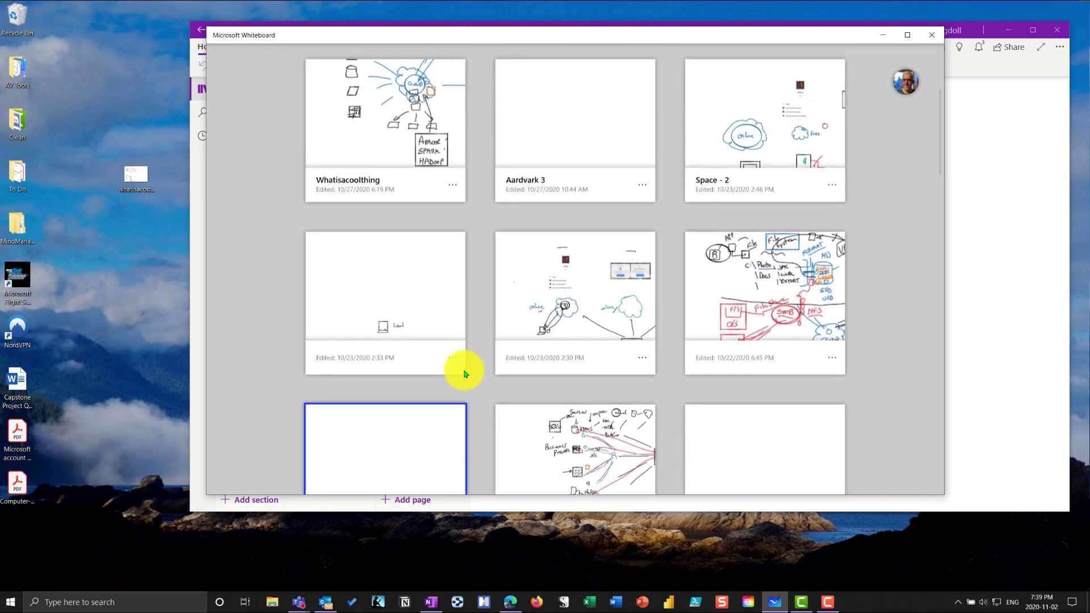
scroll(464, 374, up, 2)
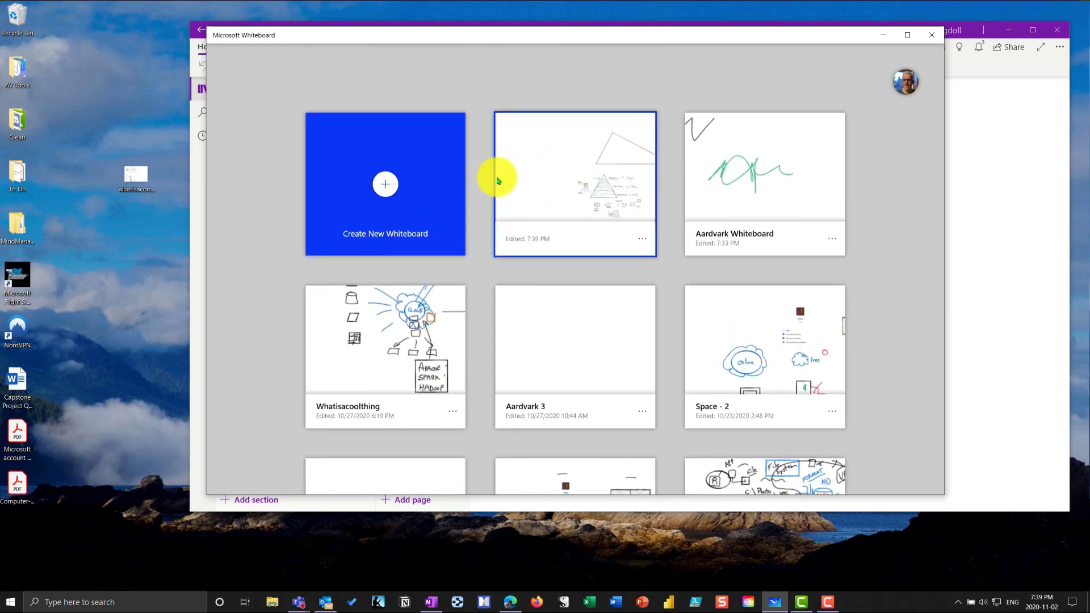